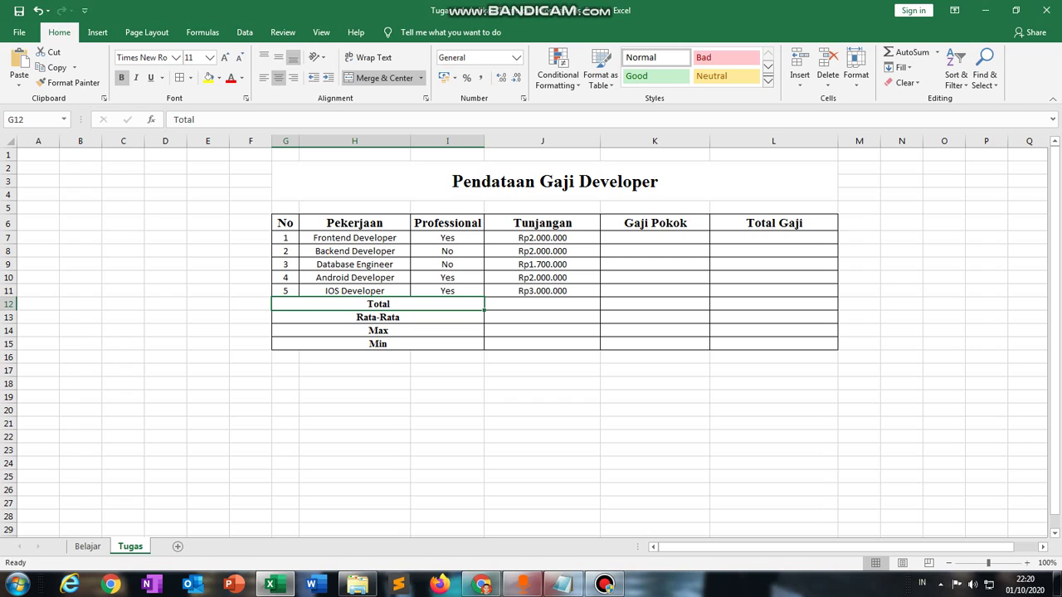
Start an IF formula in cell K7 that returns 8000000 when I7 equals "Yes".
{"action": "left_click", "coordinate": [655, 238]}
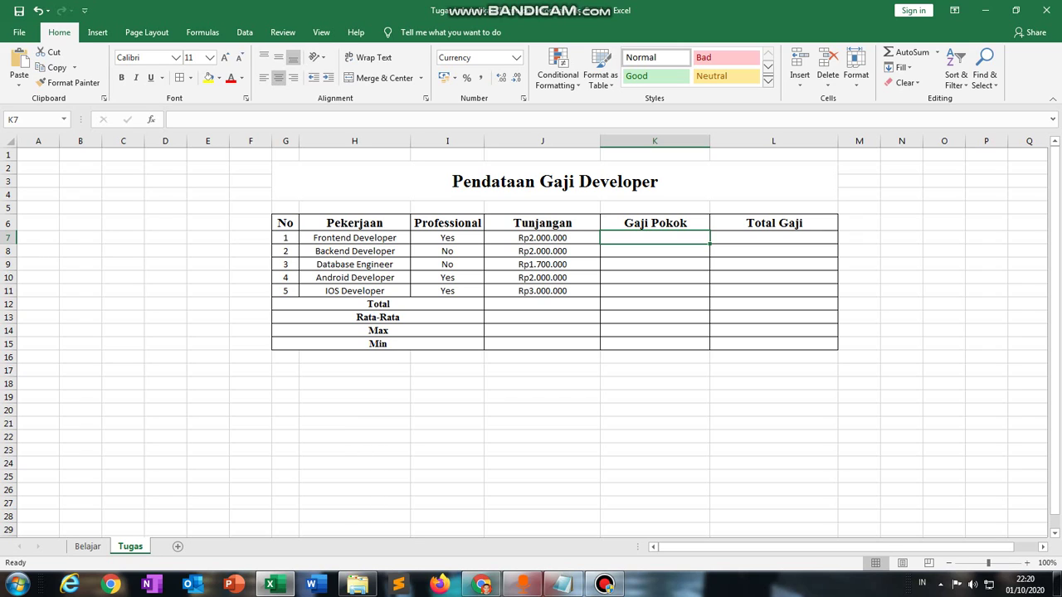
{"action": "type", "text": "="}
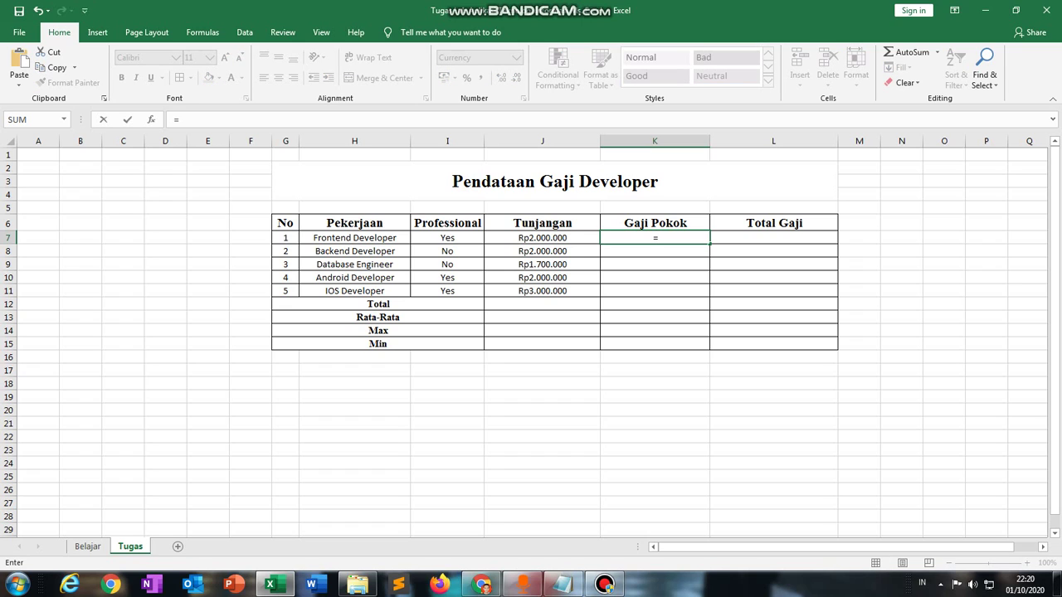
{"action": "type", "text": "IF"}
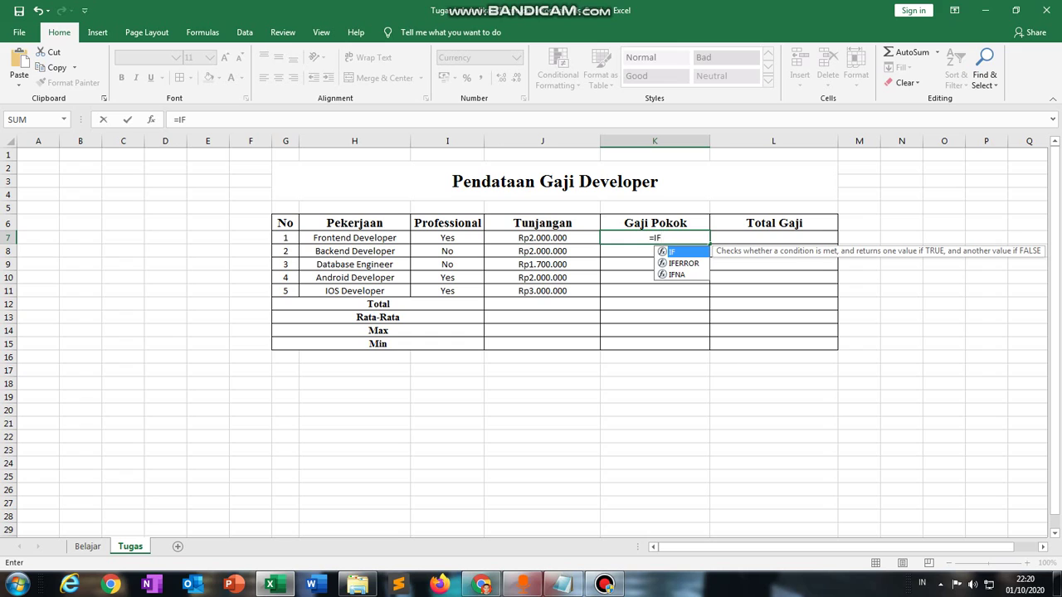
{"action": "type", "text": "("}
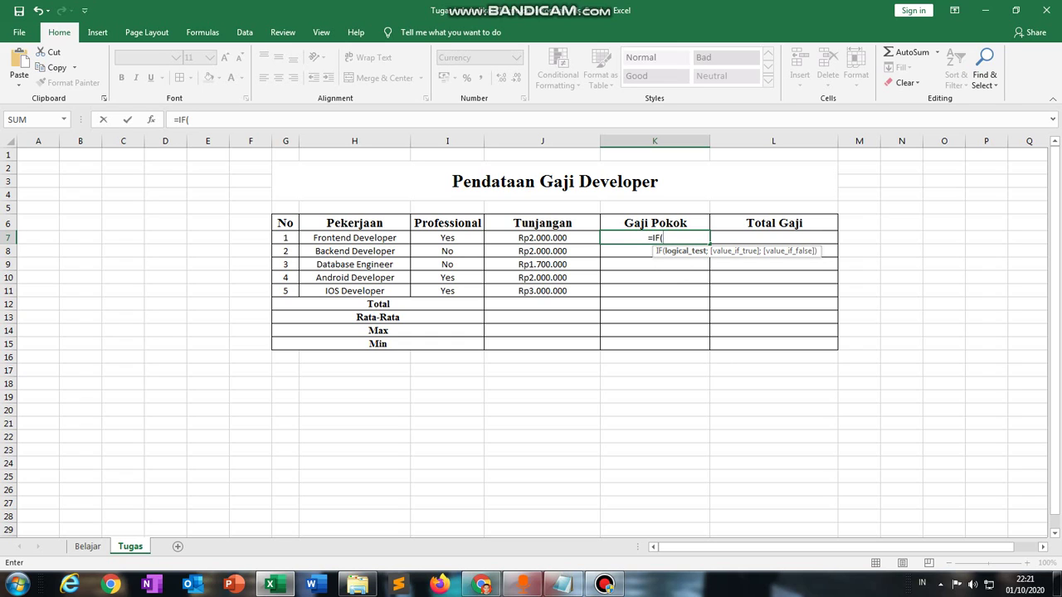
{"action": "left_click", "coordinate": [447, 239]}
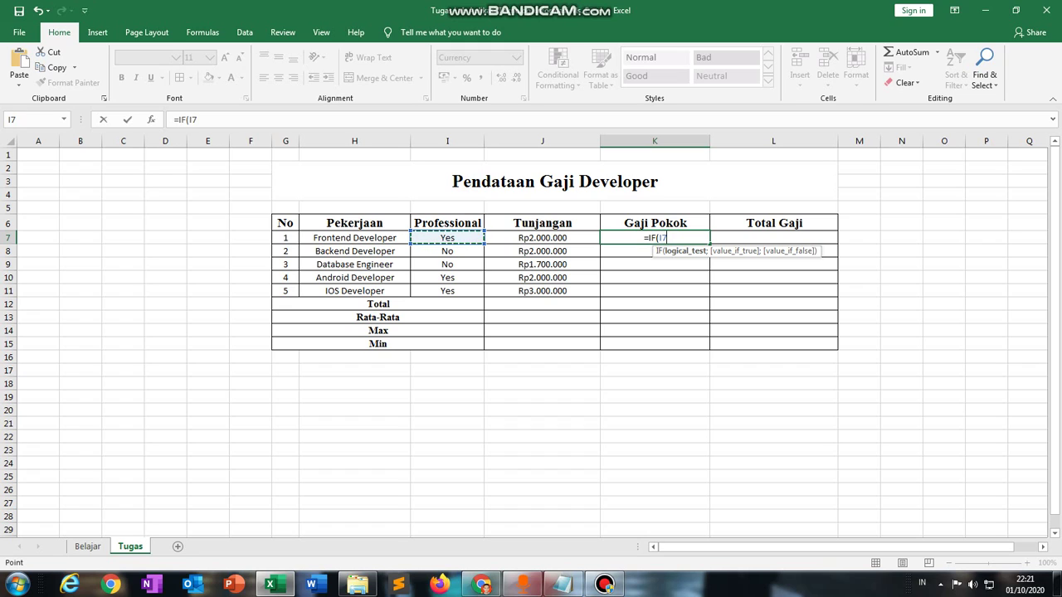
{"action": "type", "text": "=\"\""}
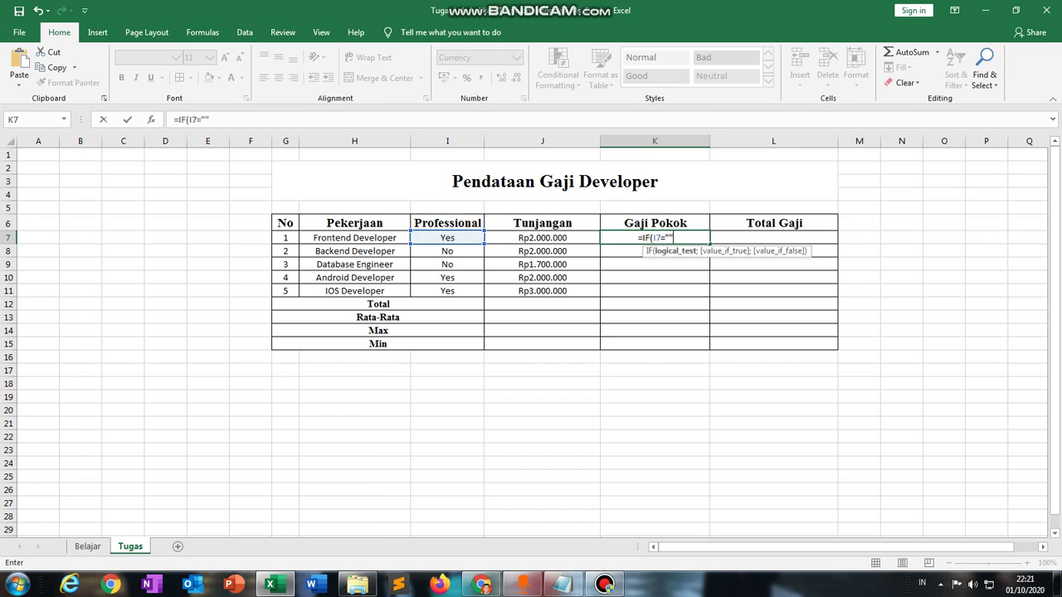
{"action": "key", "text": "Return"}
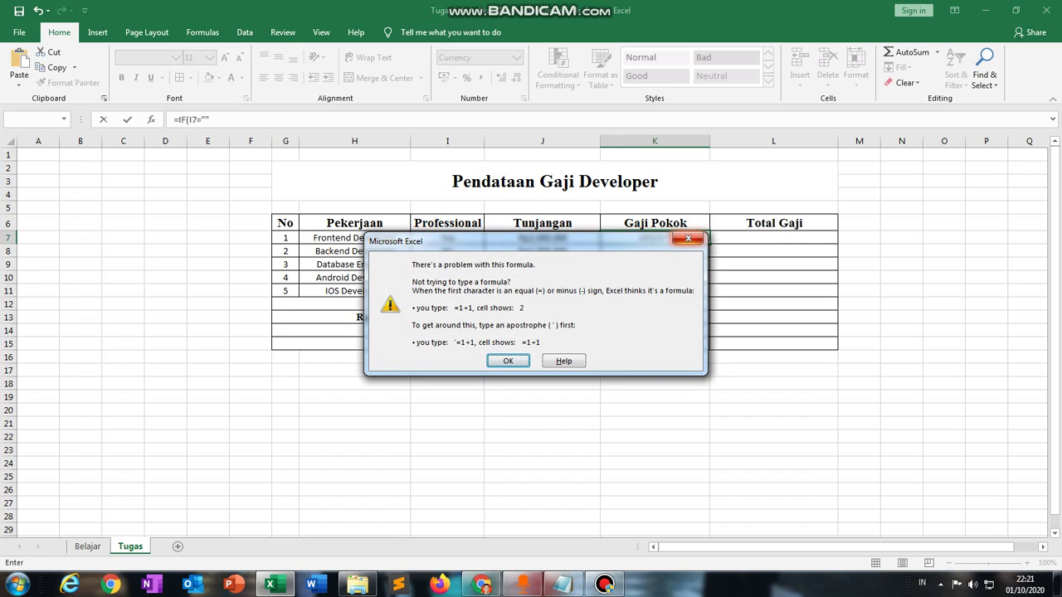
{"action": "key", "text": "Return"}
{"action": "key", "text": "Left"}
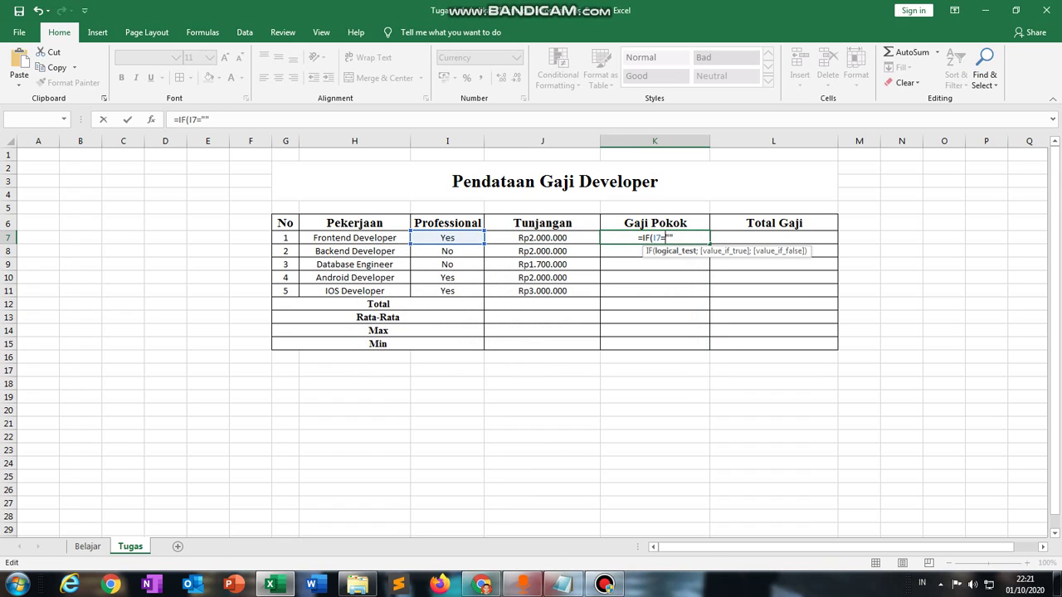
{"action": "key", "text": "Right"}
{"action": "type", "text": "Yes"}
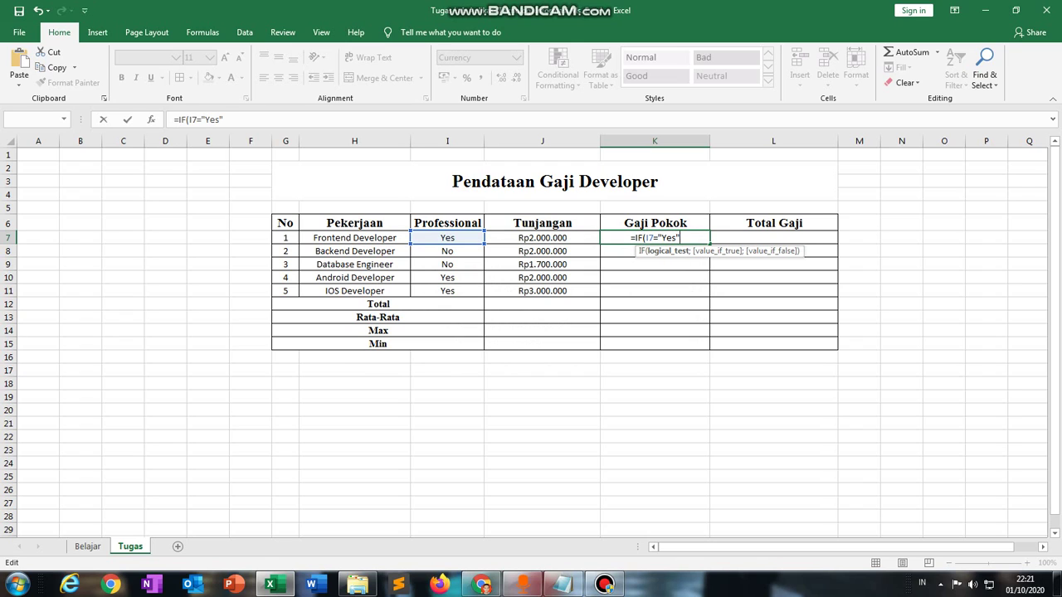
{"action": "key", "text": "Right"}
{"action": "type", "text": ";8000"}
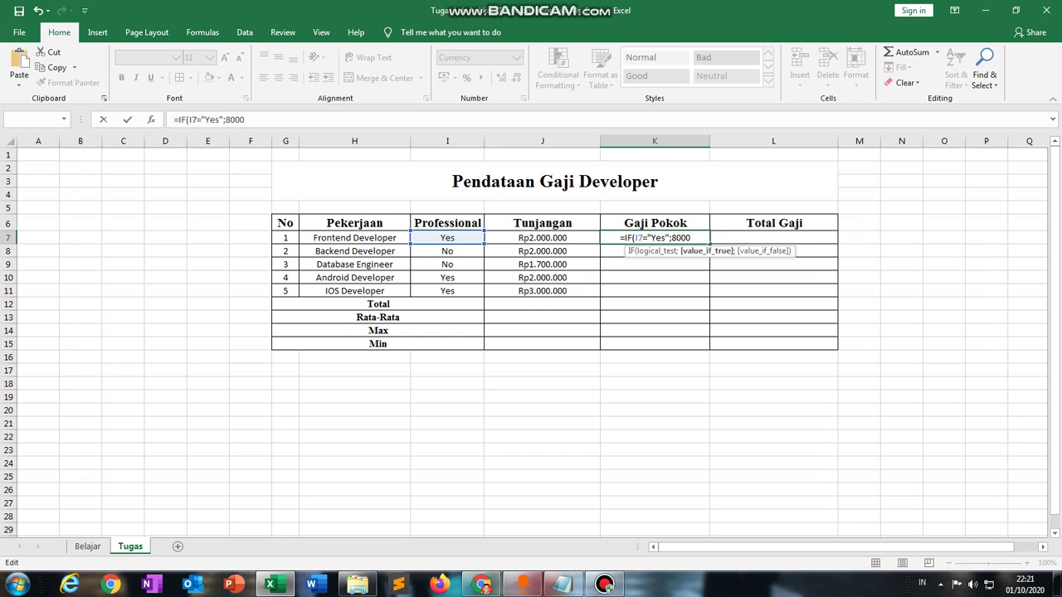
{"action": "type", "text": "000"}
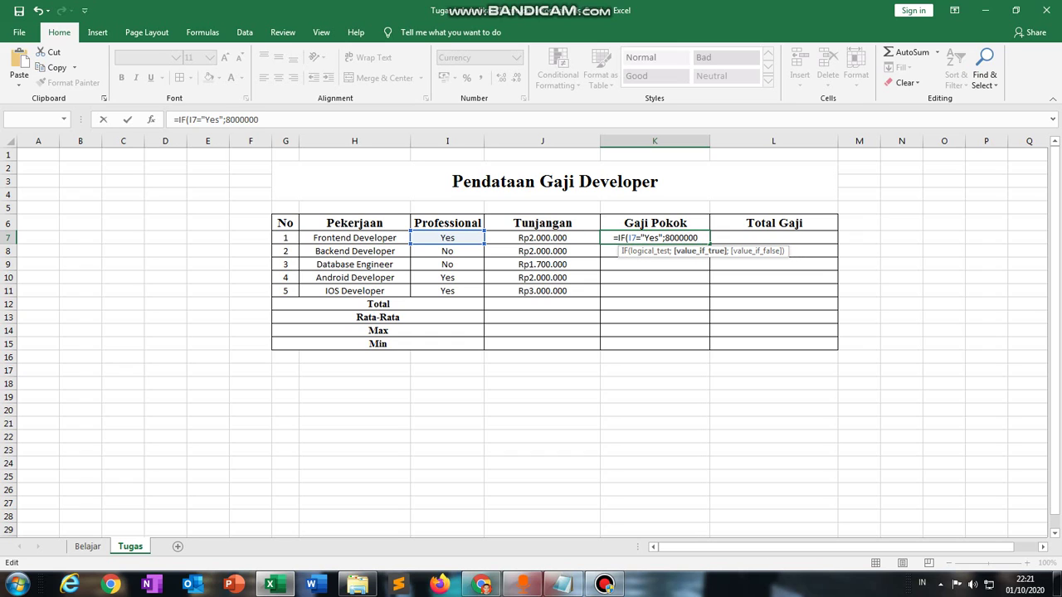
{"action": "type", "text": ";"}
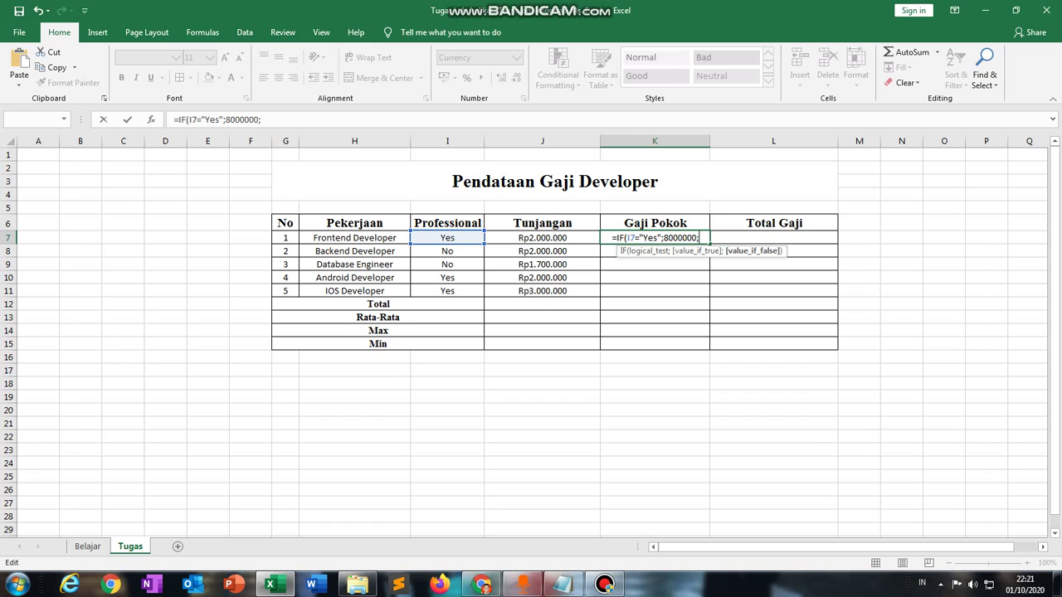
Complete K7's formula with a nested IF that returns 4500000 when I7 equals "No", leaving its false value empty.
{"action": "type", "text": "IF"}
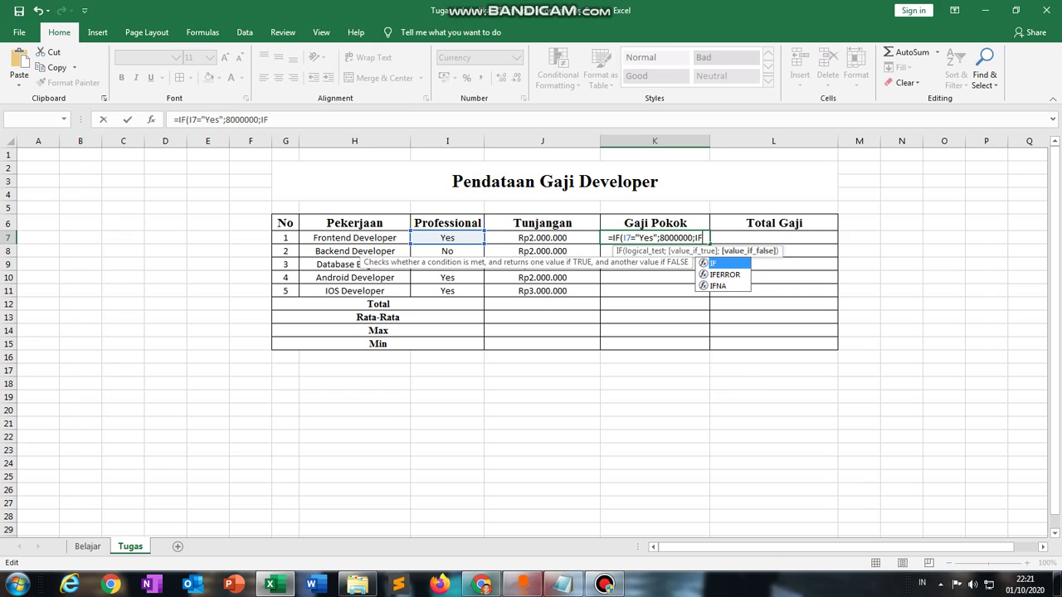
{"action": "type", "text": "("}
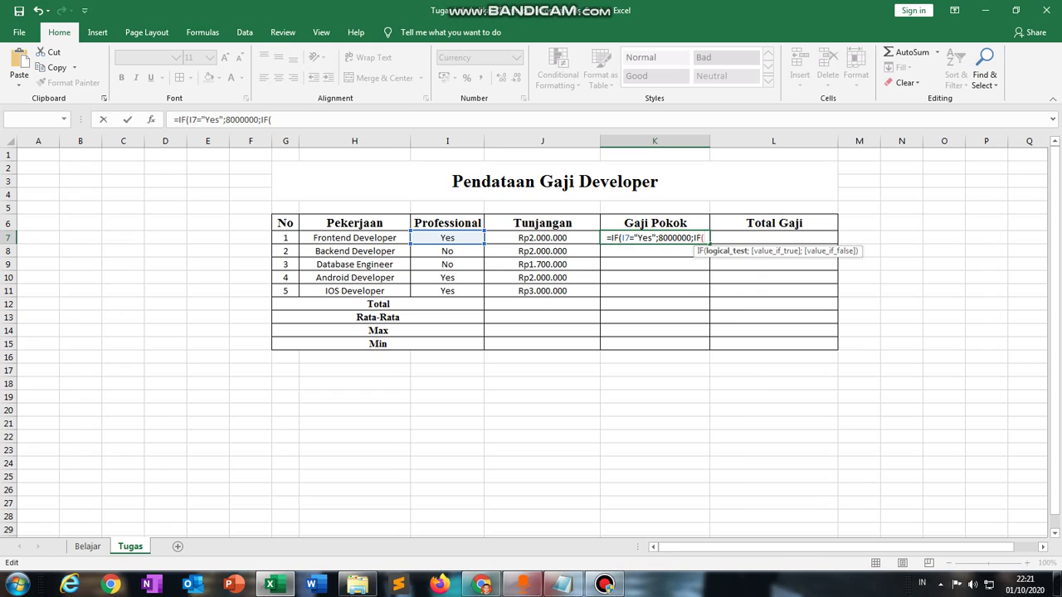
{"action": "left_click", "coordinate": [447, 237]}
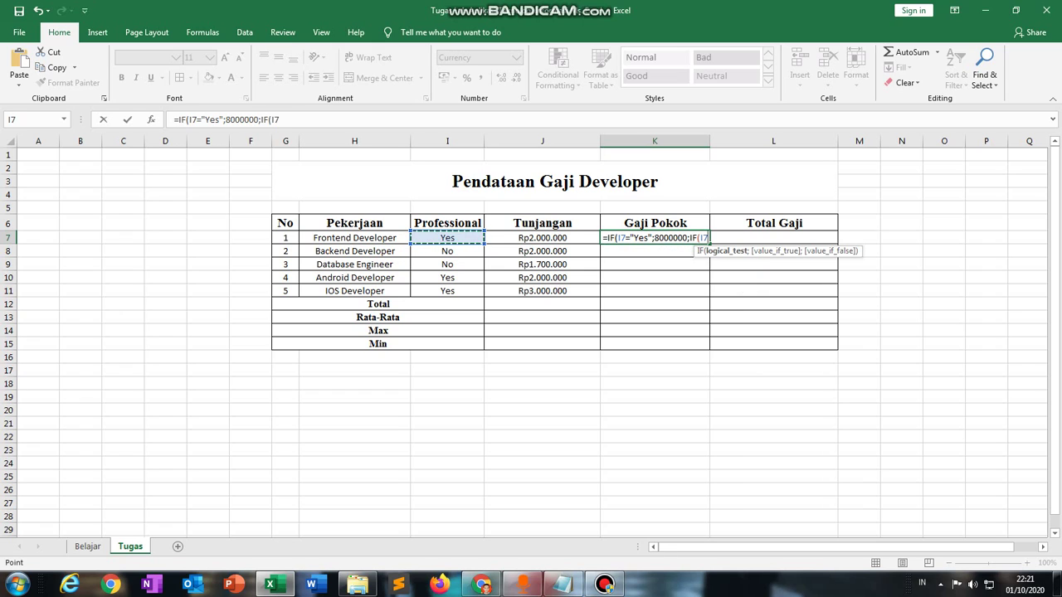
{"action": "type", "text": "="}
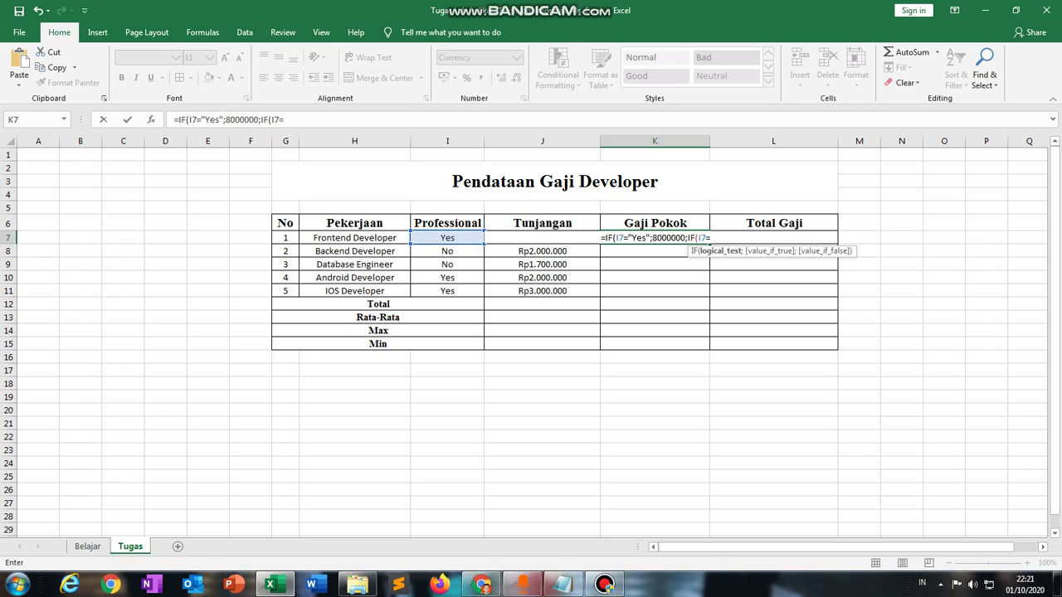
{"action": "type", "text": "\""}
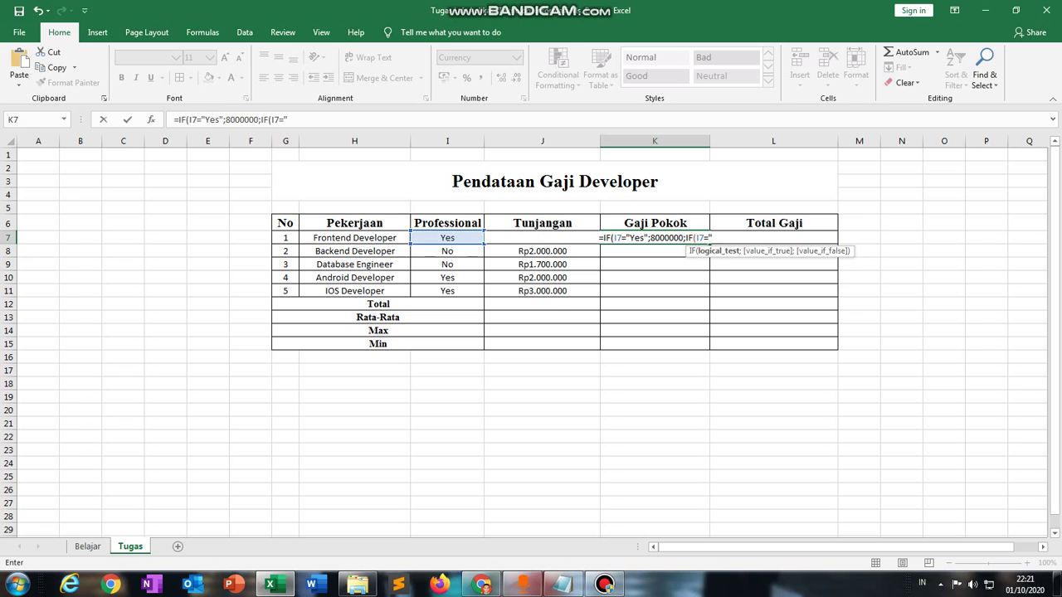
{"action": "type", "text": "No"}
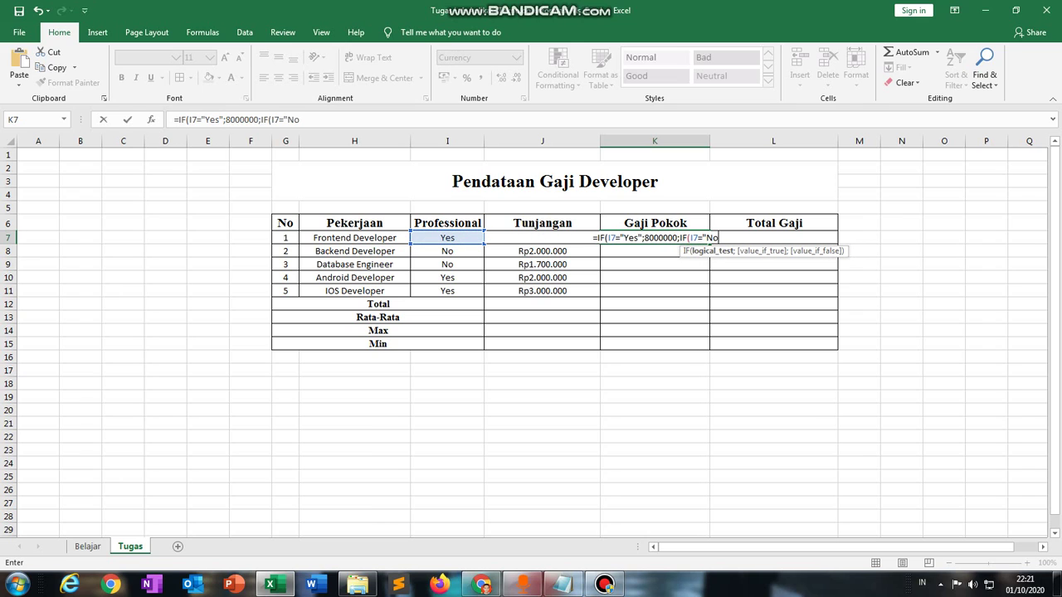
{"action": "type", "text": "\""}
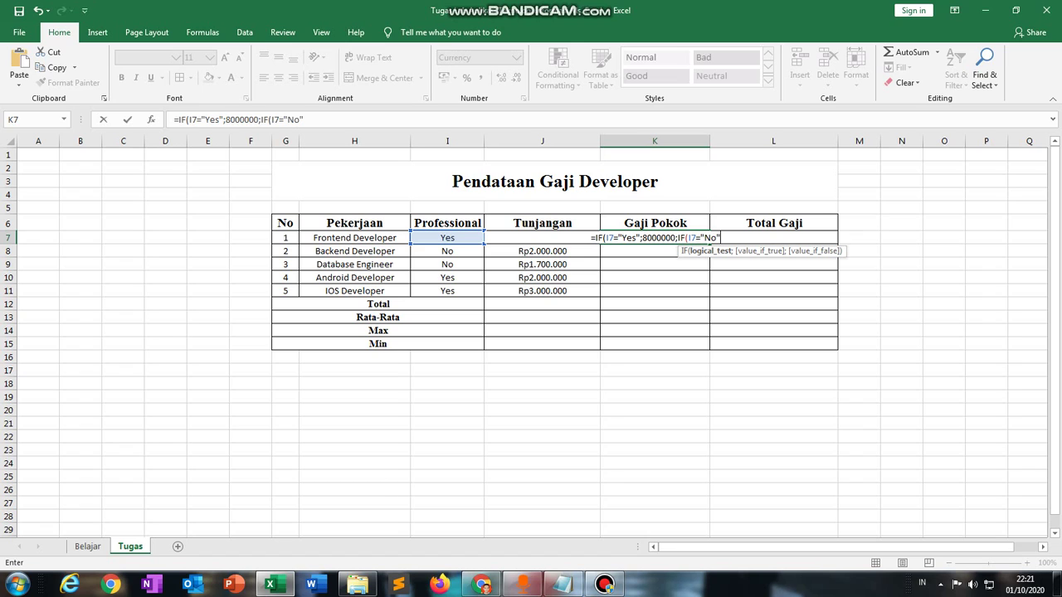
{"action": "type", "text": ";"}
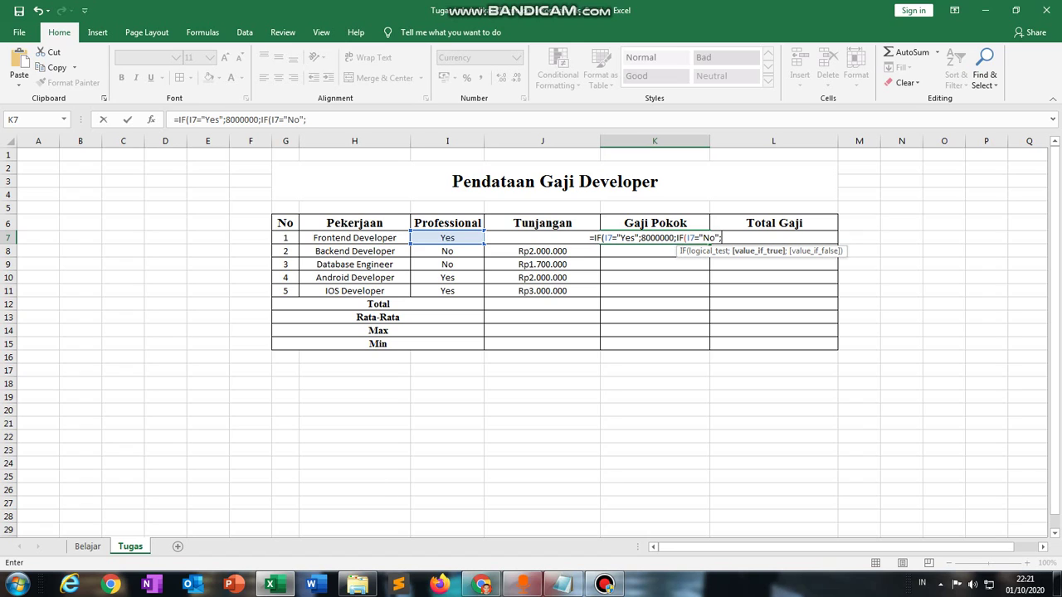
{"action": "type", "text": "4500000"}
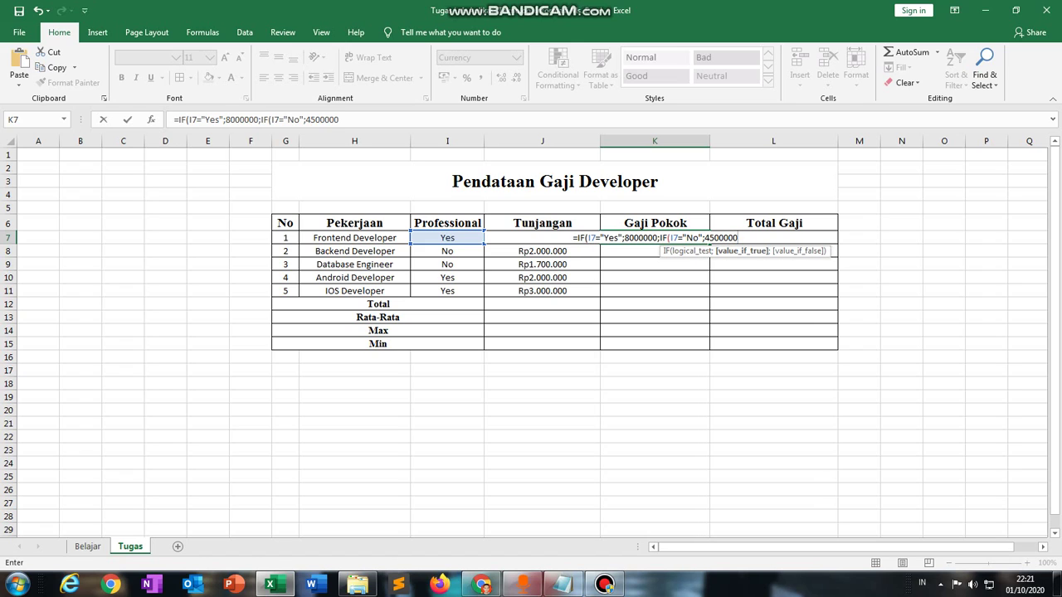
{"action": "type", "text": ";"}
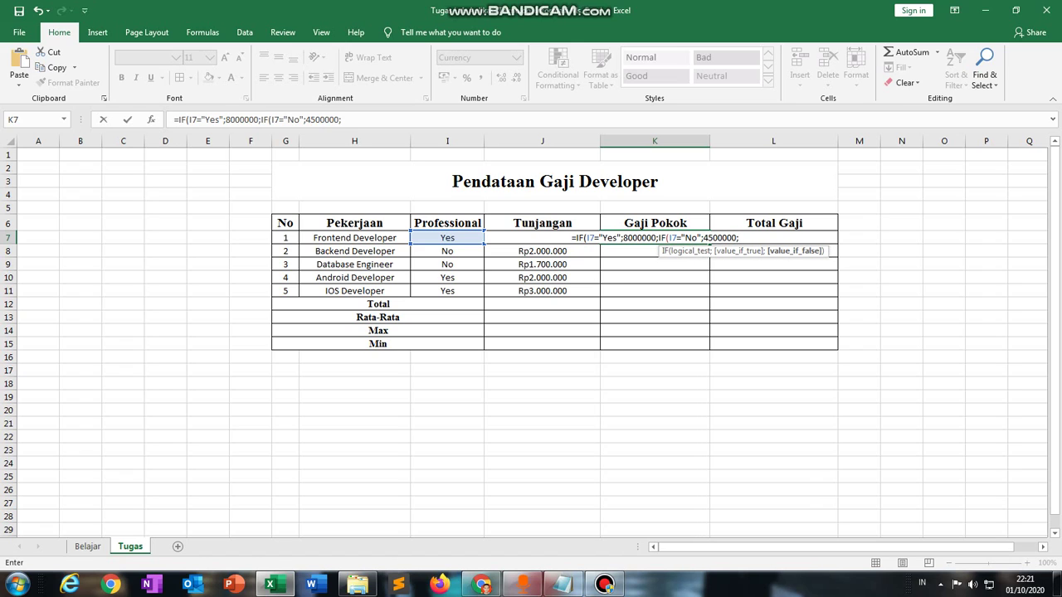
{"action": "type", "text": ")"}
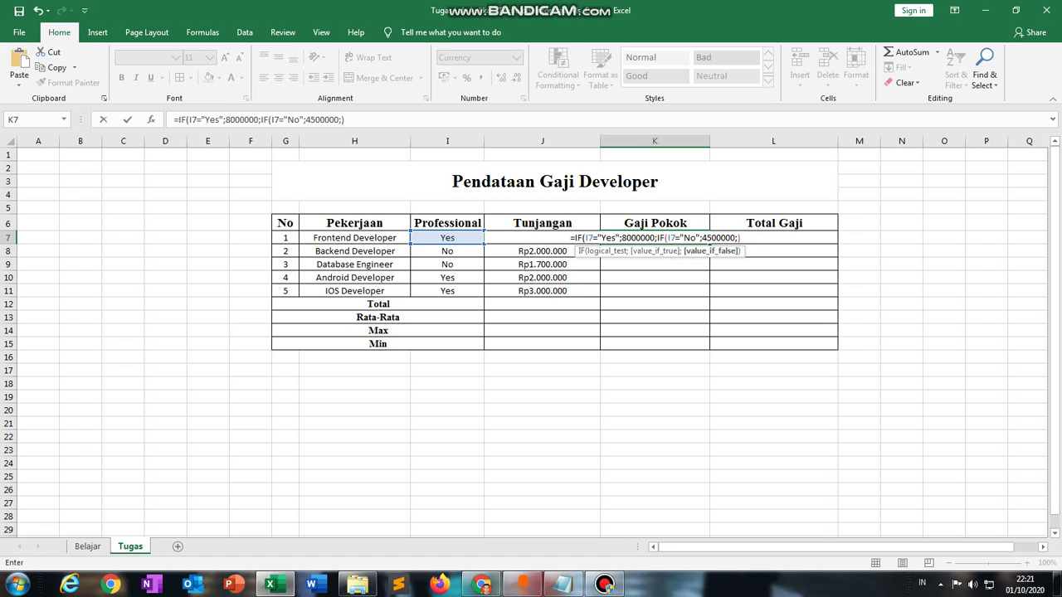
{"action": "type", "text": ")"}
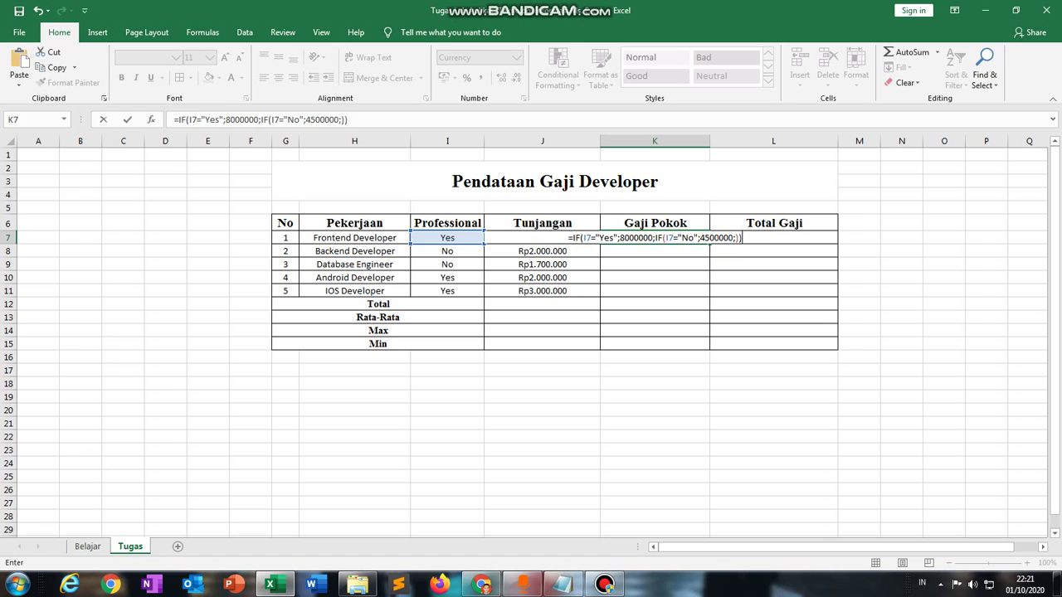
{"action": "type", "text": "'"}
{"action": "key", "text": "BackSpace"}
{"action": "key", "text": "Return"}
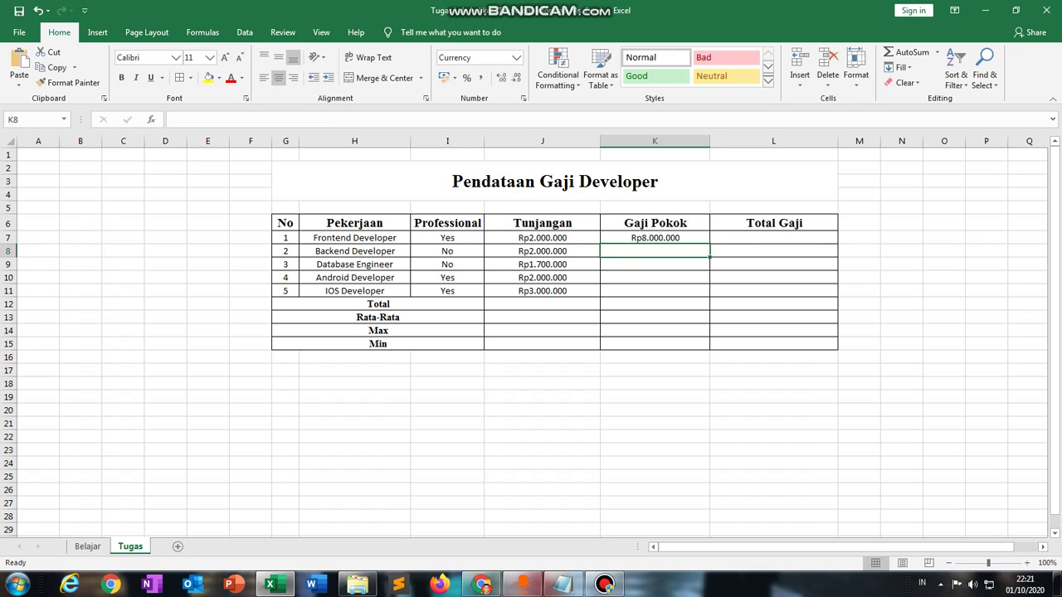
Examine the nested IF formula in K7 argument by argument, along with the Pekerjaan and Professional cells in the same row.
{"action": "key", "text": "Up"}
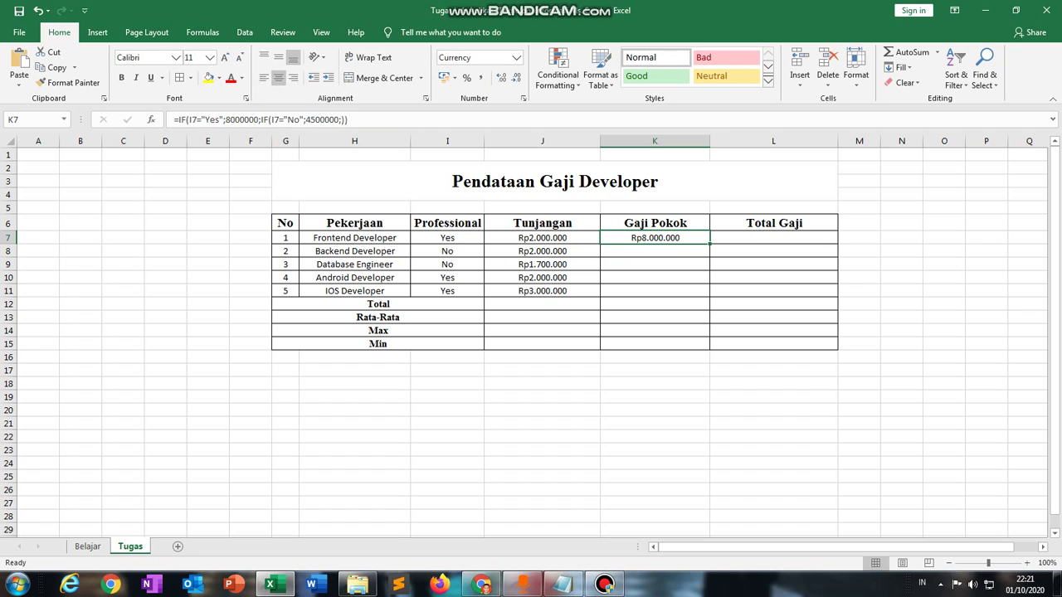
{"action": "key", "text": "F2"}
{"action": "key", "text": "Left"}
{"action": "key", "text": "Left"}
{"action": "key", "text": "Left"}
{"action": "key", "text": "Left"}
{"action": "key", "text": "Left"}
{"action": "key", "text": "Left"}
{"action": "key", "text": "Left"}
{"action": "key", "text": "Left"}
{"action": "key", "text": "Left"}
{"action": "key", "text": "Left"}
{"action": "key", "text": "Left"}
{"action": "key", "text": "Left"}
{"action": "key", "text": "Left"}
{"action": "key", "text": "Left"}
{"action": "key", "text": "Left"}
{"action": "key", "text": "Left"}
{"action": "key", "text": "Left"}
{"action": "key", "text": "Left"}
{"action": "key", "text": "Left"}
{"action": "key", "text": "Left"}
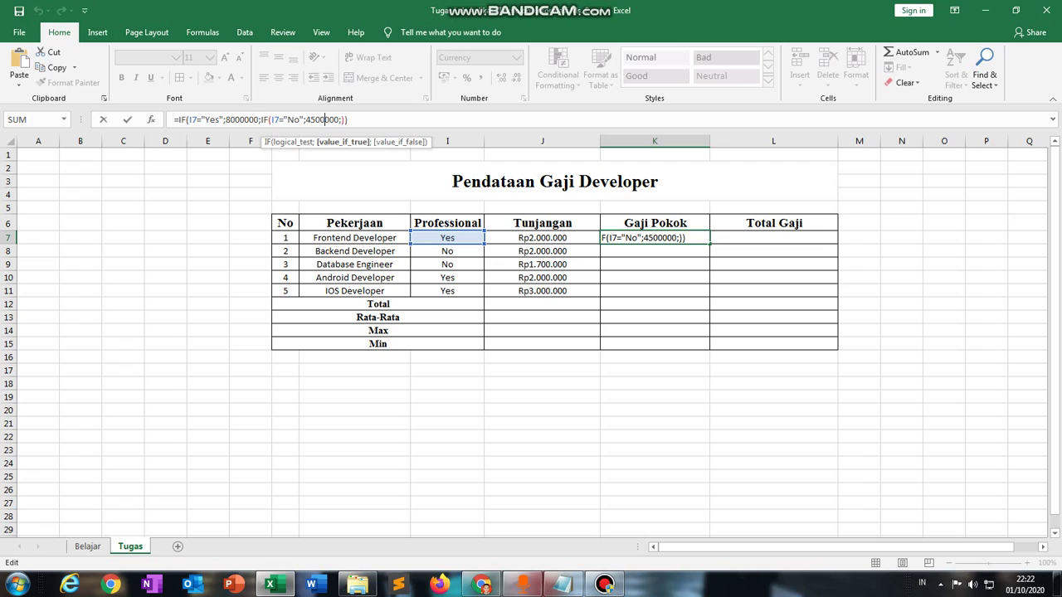
{"action": "key", "text": "Left"}
{"action": "key", "text": "Left"}
{"action": "key", "text": "Left"}
{"action": "key", "text": "Left"}
{"action": "key", "text": "Left"}
{"action": "key", "text": "Left"}
{"action": "key", "text": "Left"}
{"action": "key", "text": "Left"}
{"action": "key", "text": "Left"}
{"action": "key", "text": "Left"}
{"action": "key", "text": "Left"}
{"action": "key", "text": "Left"}
{"action": "key", "text": "Left"}
{"action": "key", "text": "Left"}
{"action": "key", "text": "Left"}
{"action": "key", "text": "Left"}
{"action": "key", "text": "Left"}
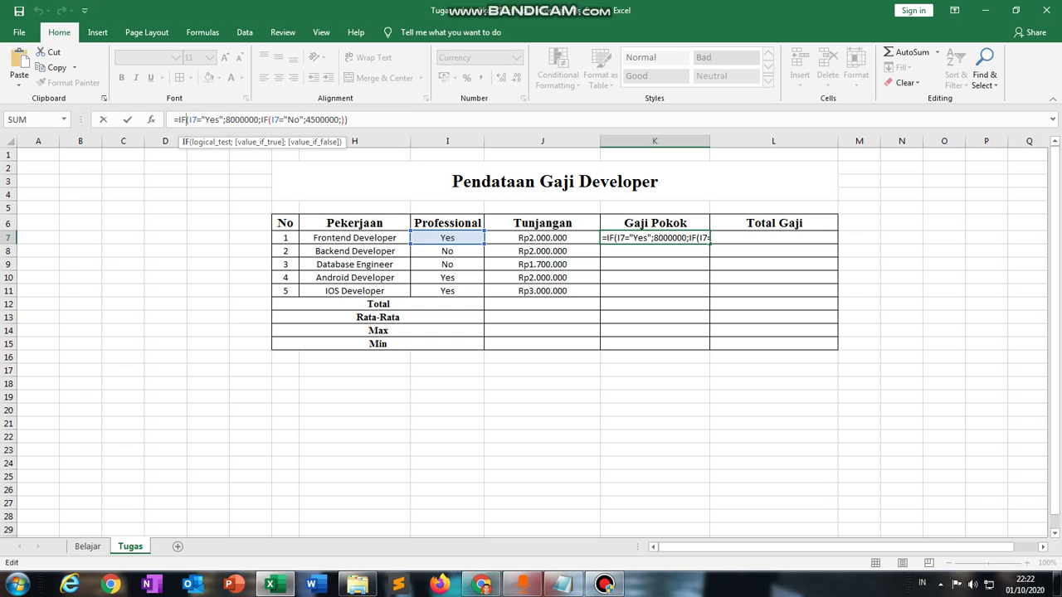
{"action": "key", "text": "Right"}
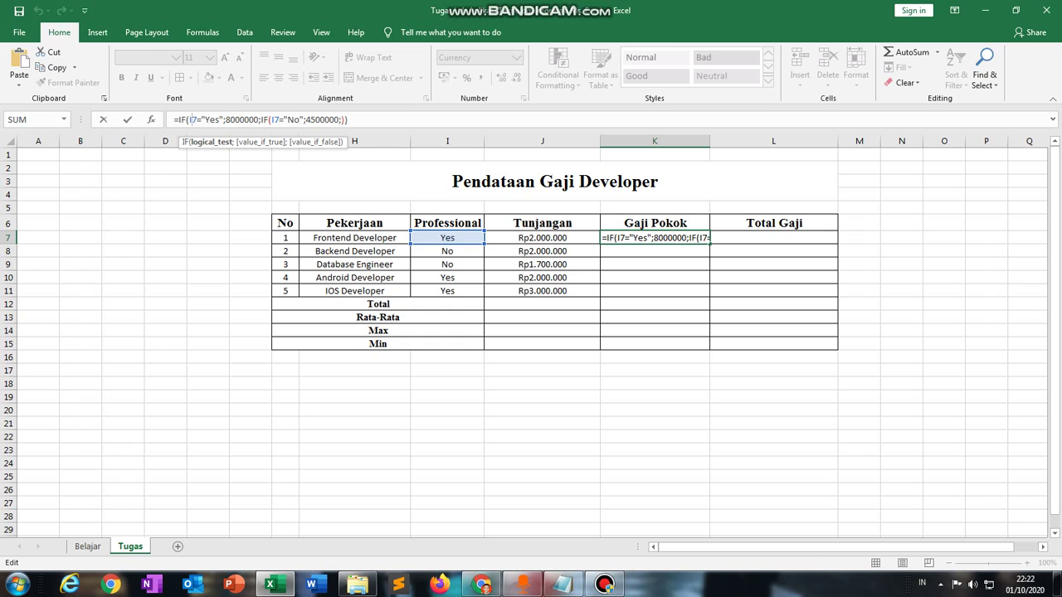
{"action": "key", "text": "Right"}
{"action": "key", "text": "Right"}
{"action": "key", "text": "Right"}
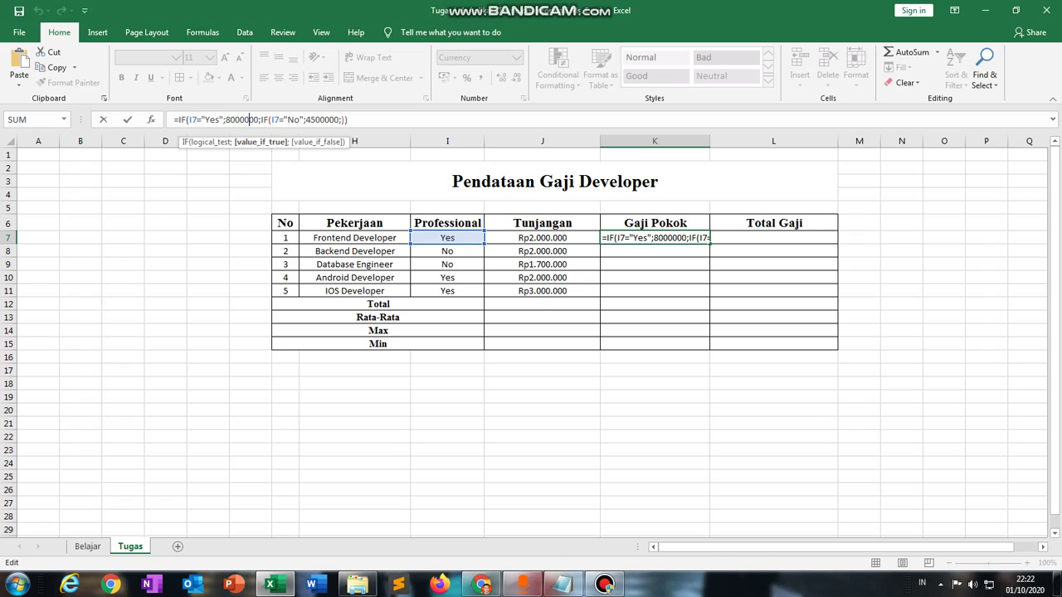
{"action": "key", "text": "Right"}
{"action": "key", "text": "Right"}
{"action": "key", "text": "Right"}
{"action": "key", "text": "Right"}
{"action": "key", "text": "Right"}
{"action": "key", "text": "Right"}
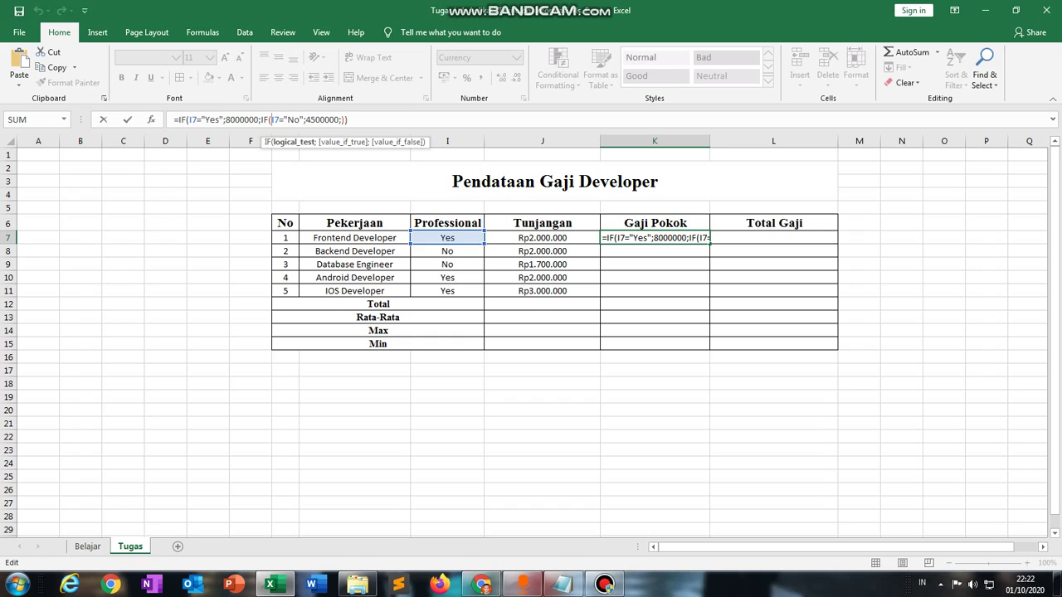
{"action": "key", "text": "Right"}
{"action": "key", "text": "Right"}
{"action": "key", "text": "Right"}
{"action": "key", "text": "Right"}
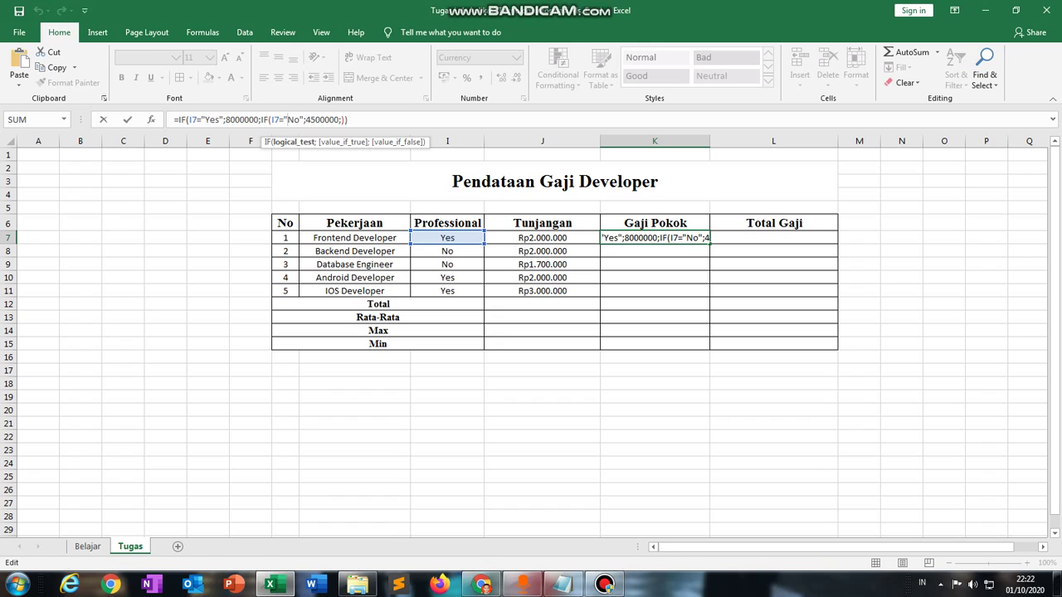
{"action": "key", "text": "Return"}
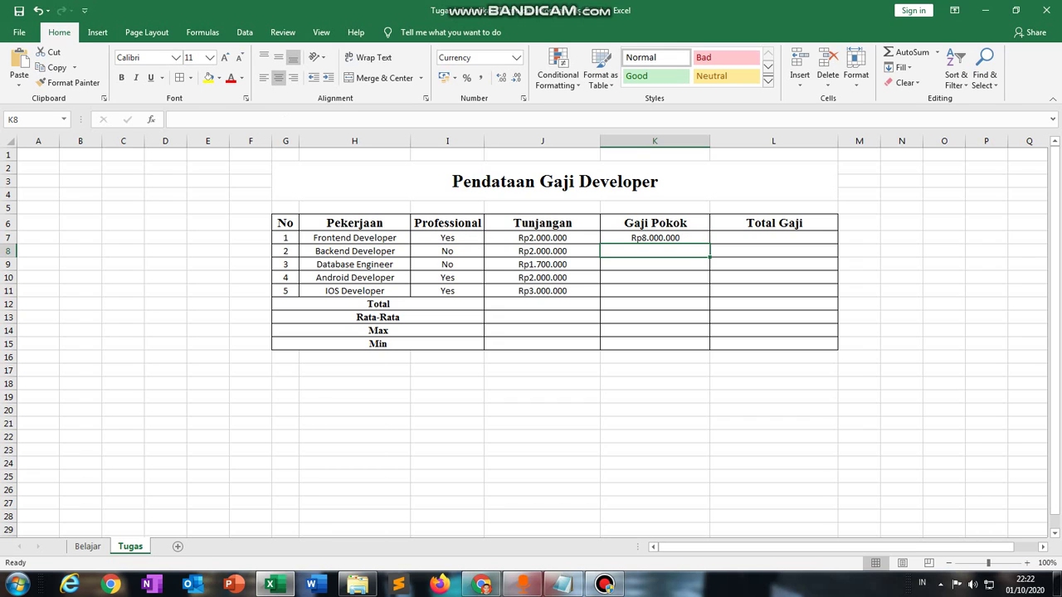
{"action": "left_click", "coordinate": [355, 238]}
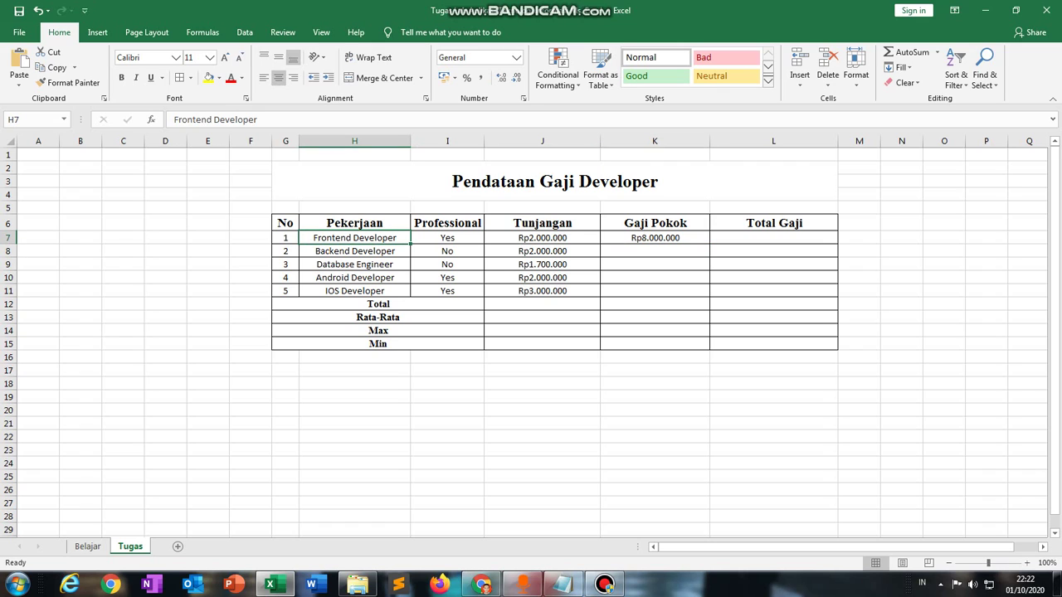
{"action": "left_click", "coordinate": [447, 238]}
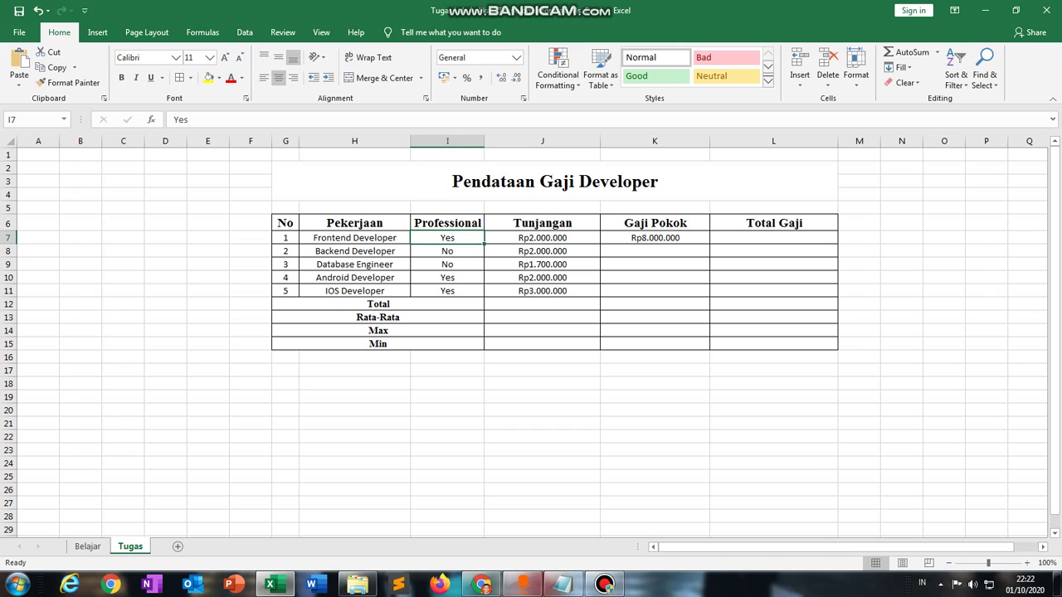
Fill the nested IF formula from K7 down through K11 to calculate Gaji Pokok for the remaining developers.
{"action": "left_click", "coordinate": [655, 238]}
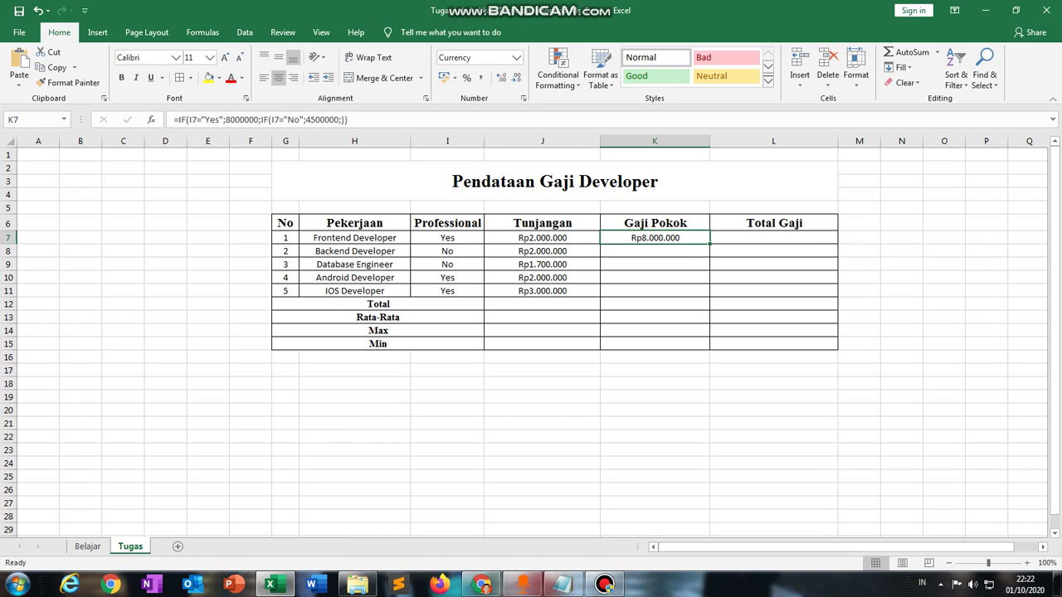
{"action": "left_click", "coordinate": [655, 252]}
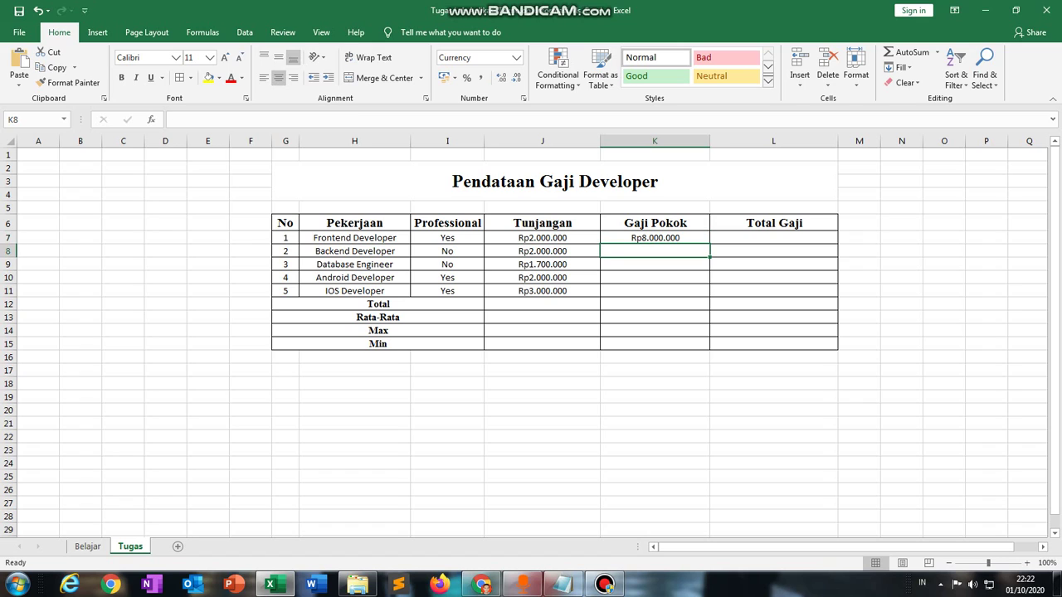
{"action": "left_click", "coordinate": [655, 265]}
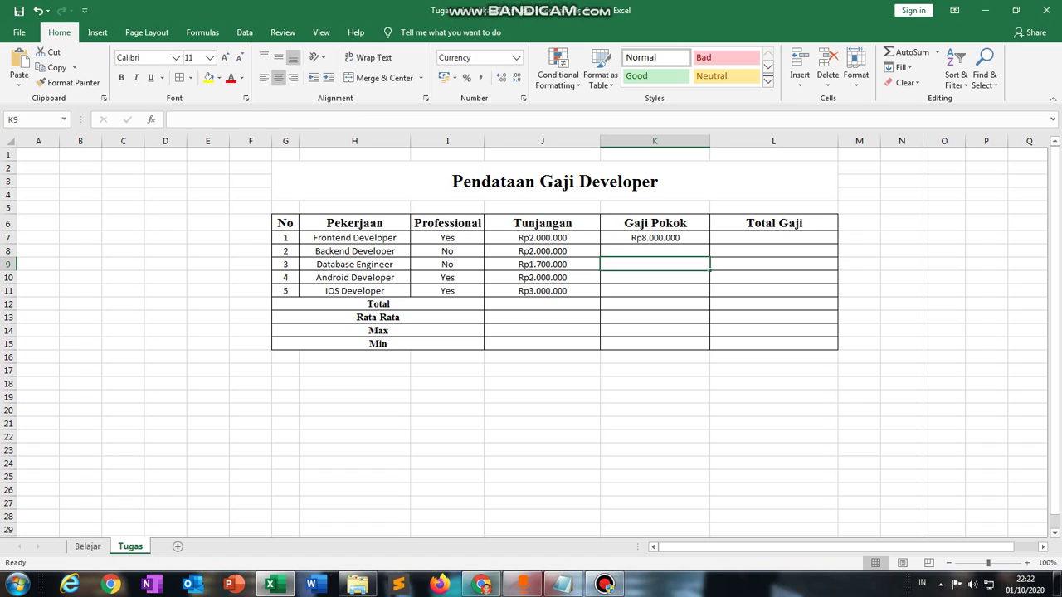
{"action": "left_click", "coordinate": [655, 239]}
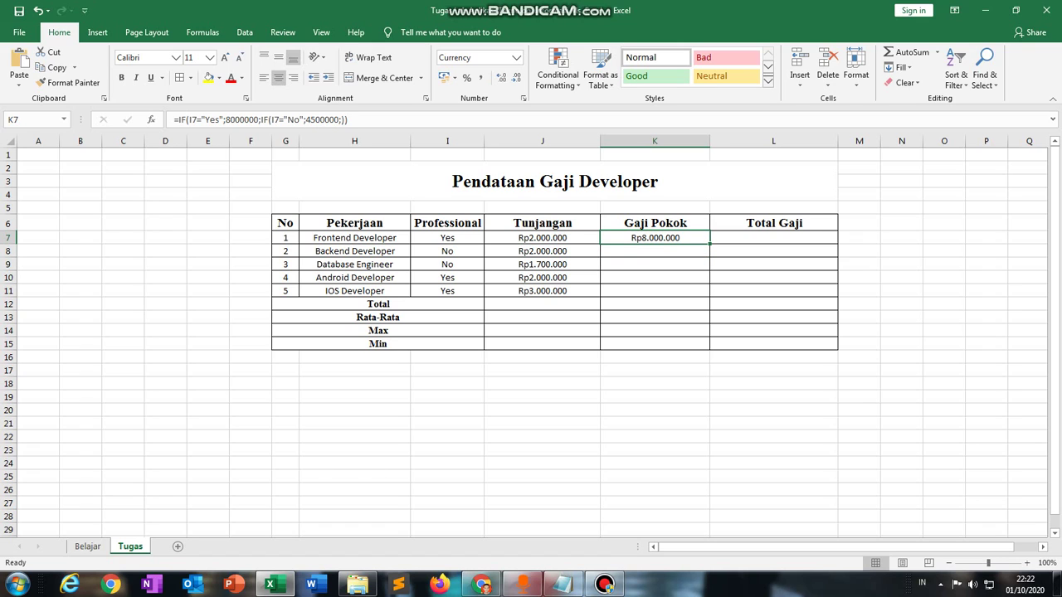
{"action": "left_click_drag", "start_coordinate": [710, 244], "coordinate": [710, 295]}
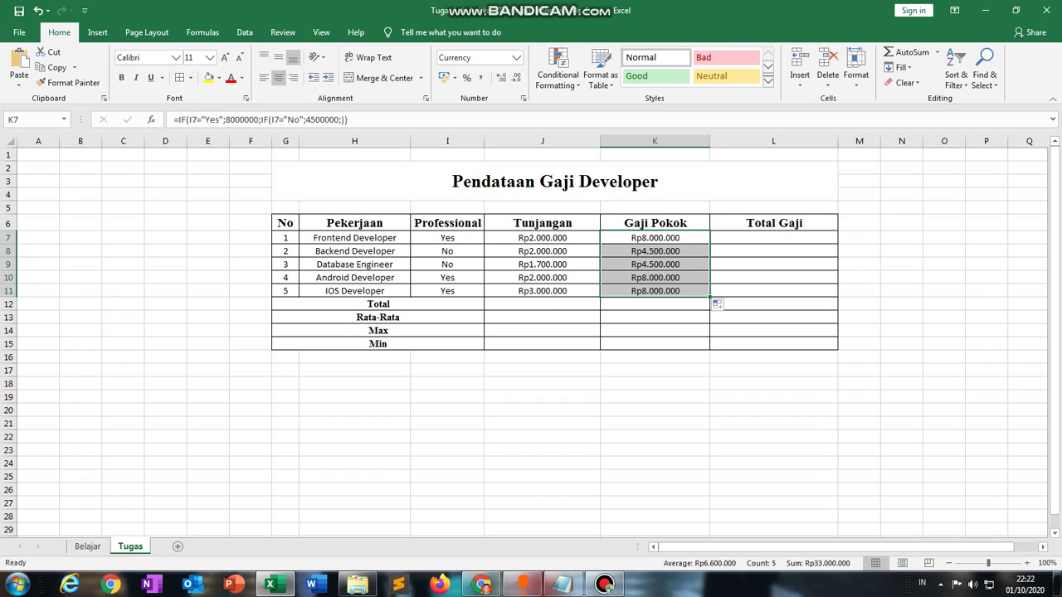
Calculate the first developer's Total Gaji in L7 with the formula =J7+K7, adding Tunjangan and Gaji Pokok.
{"action": "left_click", "coordinate": [773, 238]}
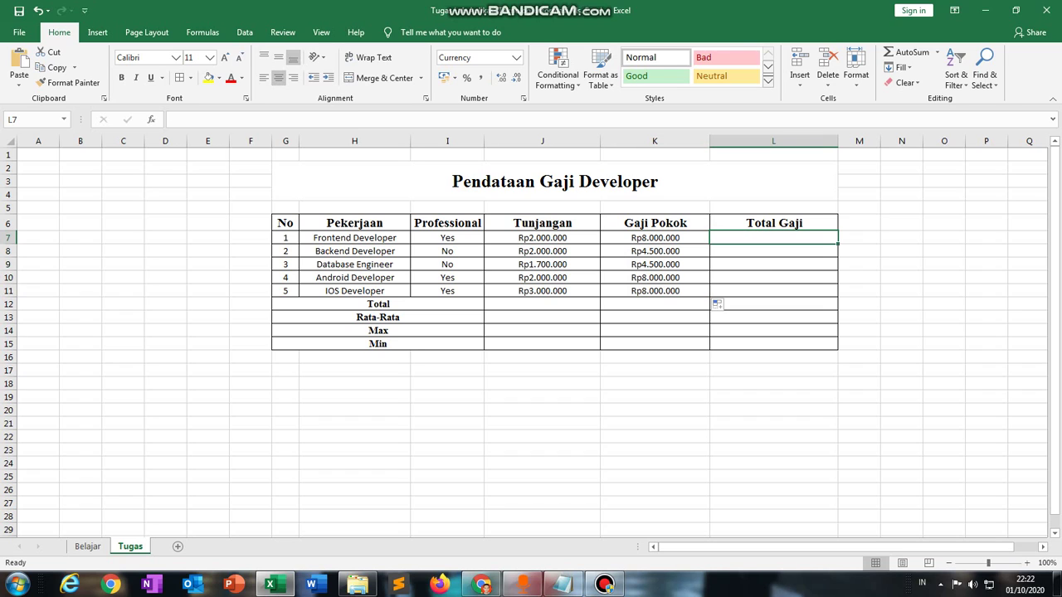
{"action": "type", "text": "="}
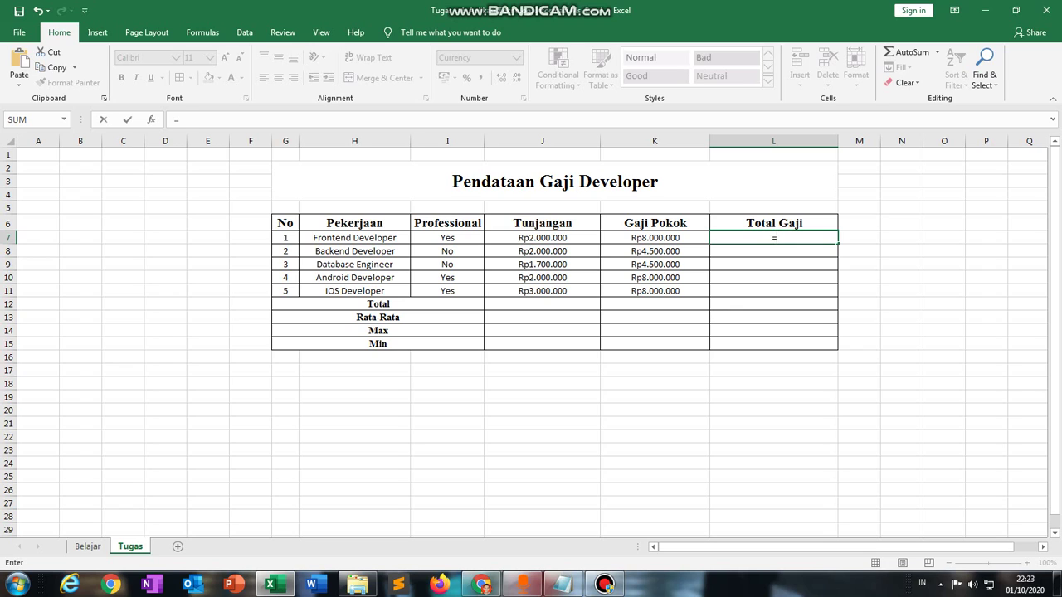
{"action": "left_click", "coordinate": [543, 238]}
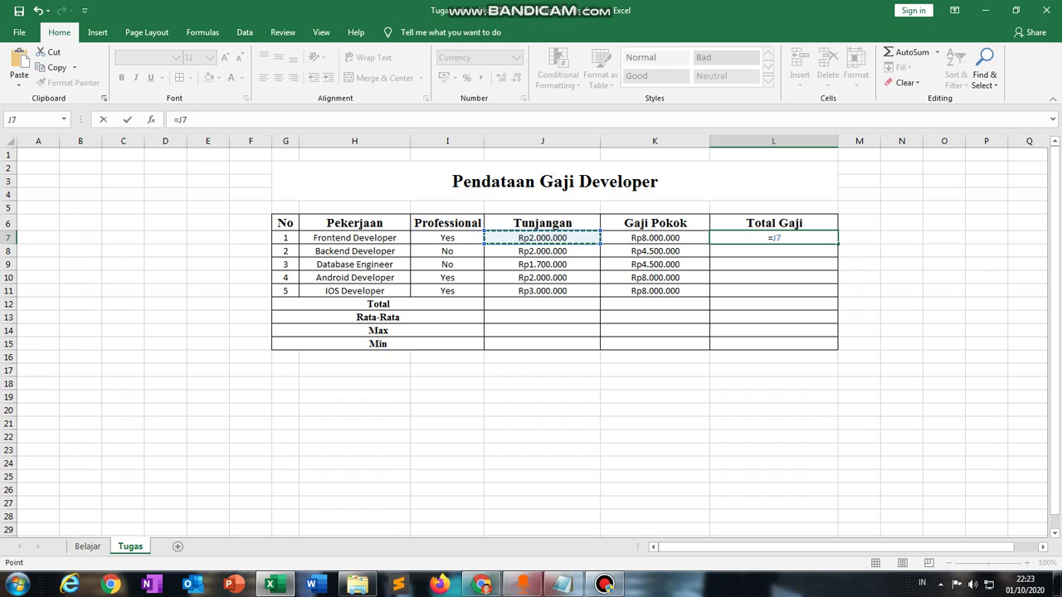
{"action": "type", "text": "+"}
{"action": "left_click", "coordinate": [655, 238]}
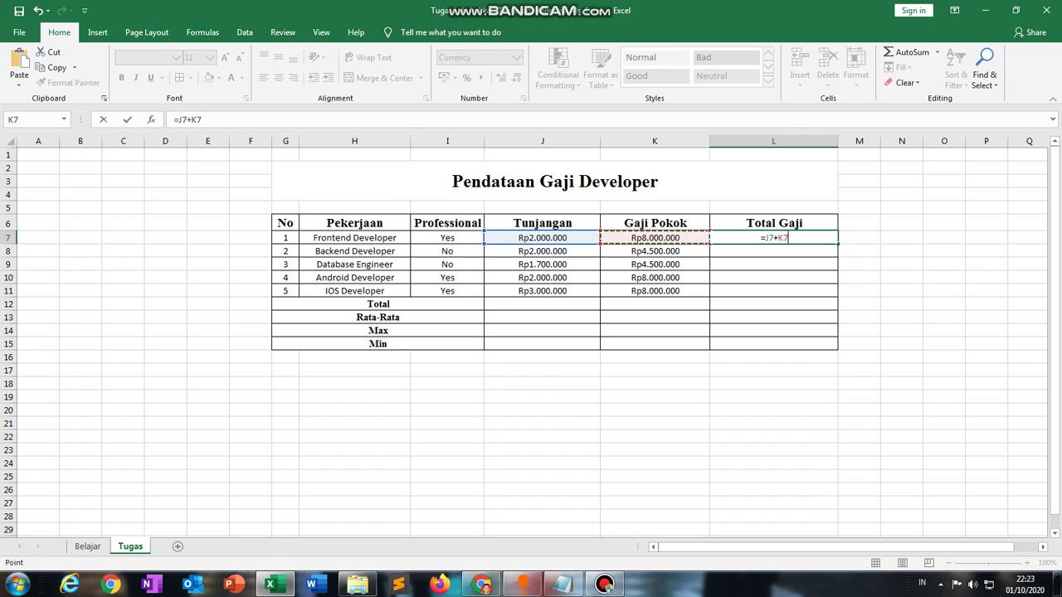
{"action": "key", "text": "Return"}
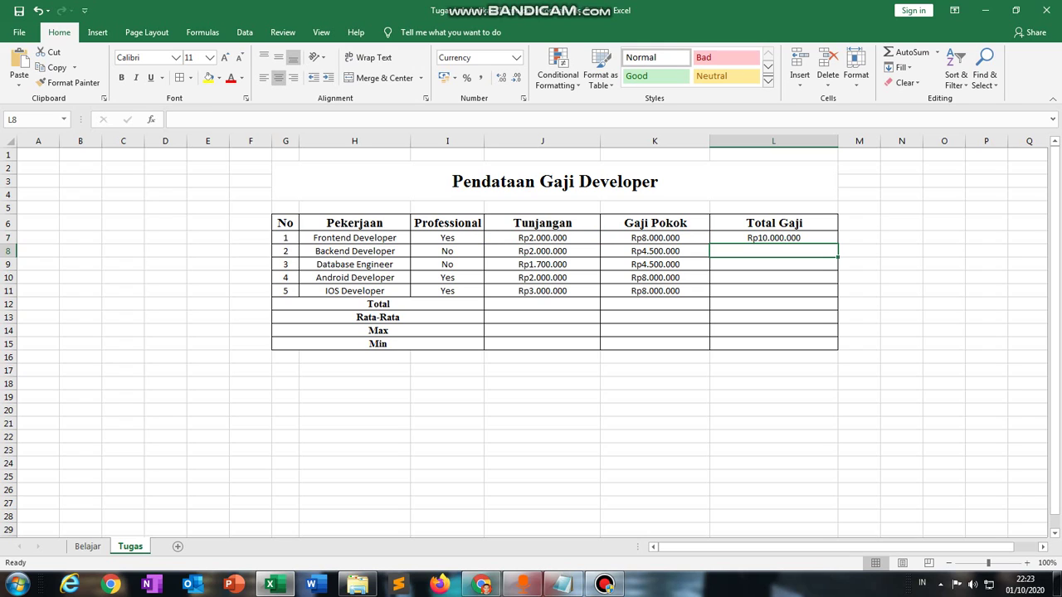
Fill the Total Gaji formula from L7 down through L11.
{"action": "left_click", "coordinate": [773, 238]}
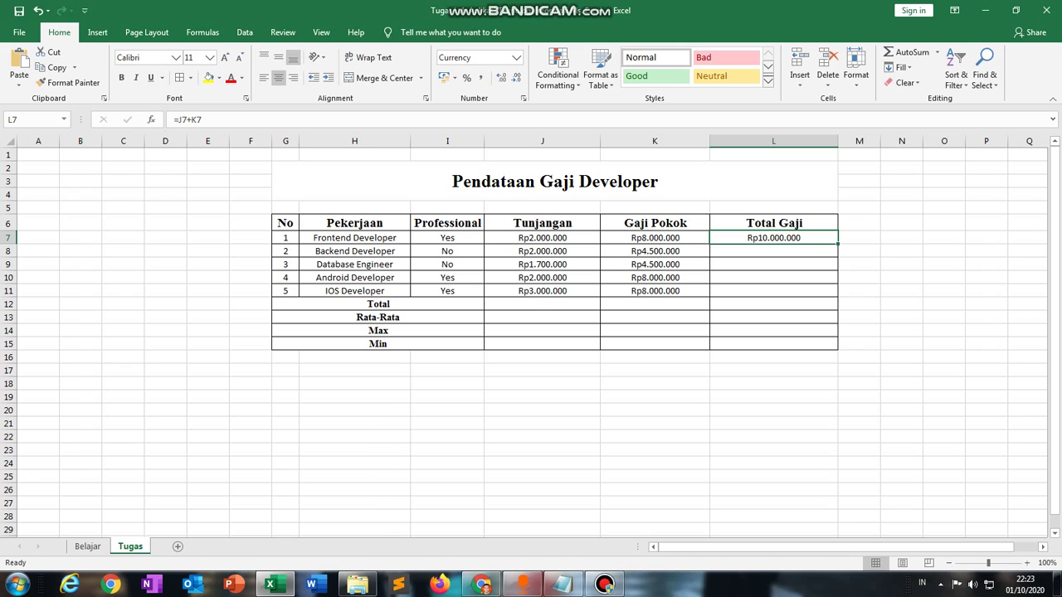
{"action": "left_click_drag", "start_coordinate": [838, 244], "coordinate": [838, 292]}
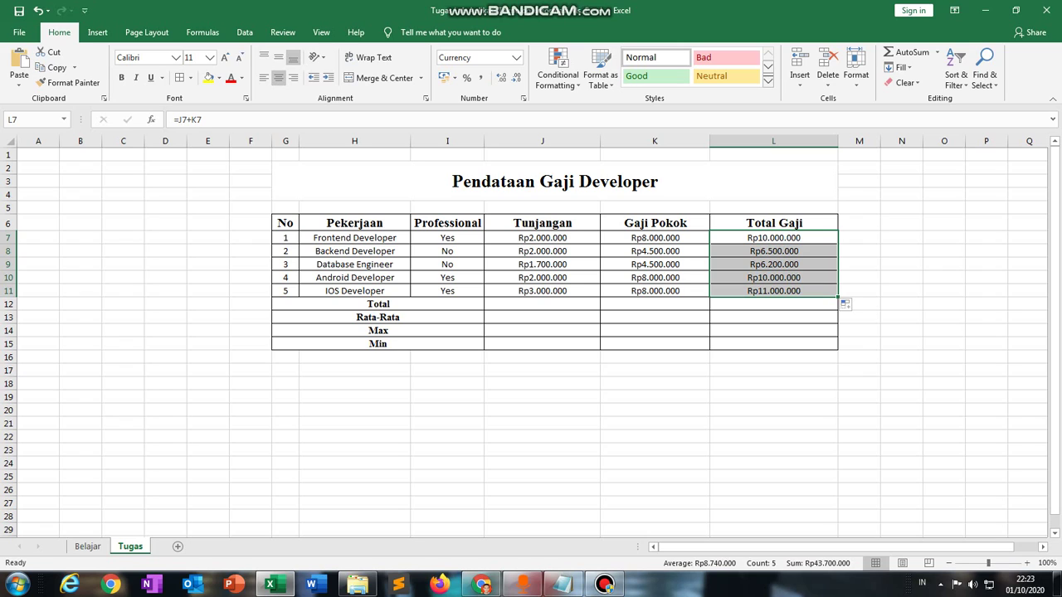
{"action": "left_click", "coordinate": [773, 238]}
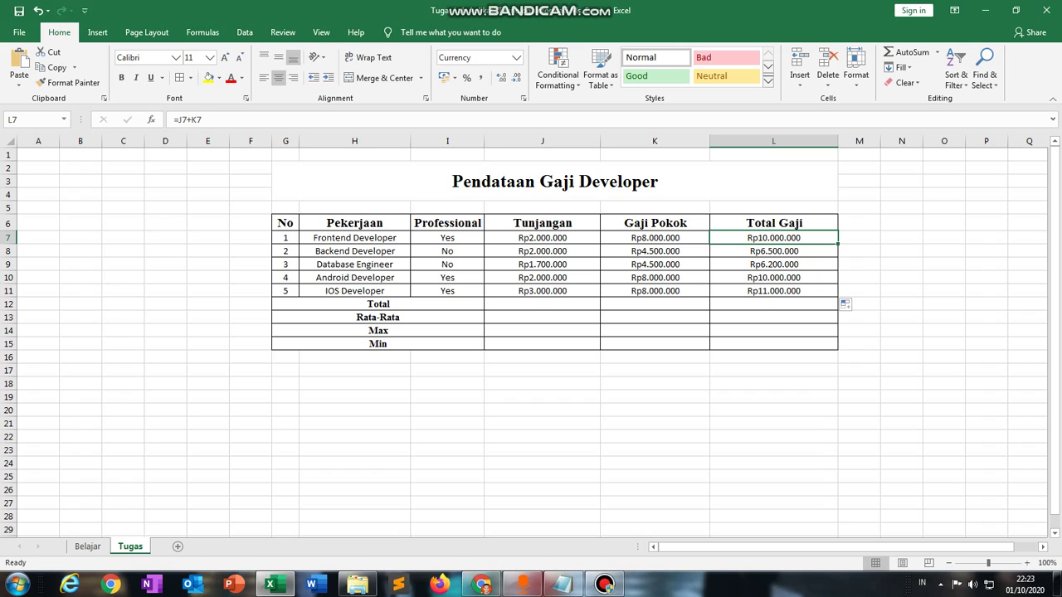
Enter =SUM(J7:J11) in J12 to total the Tunjangan column.
{"action": "left_click", "coordinate": [543, 304]}
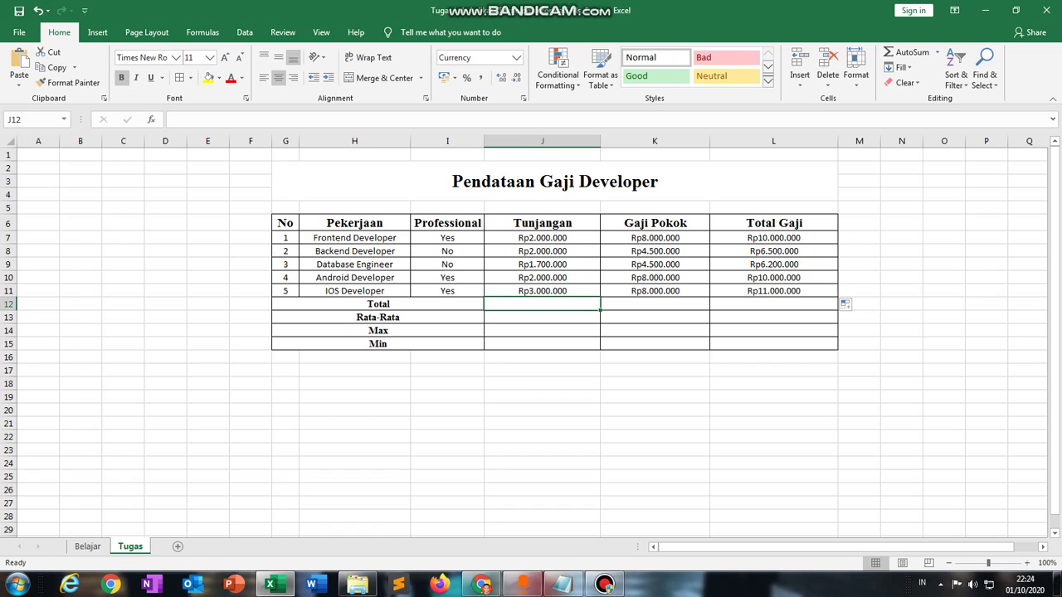
{"action": "type", "text": "="}
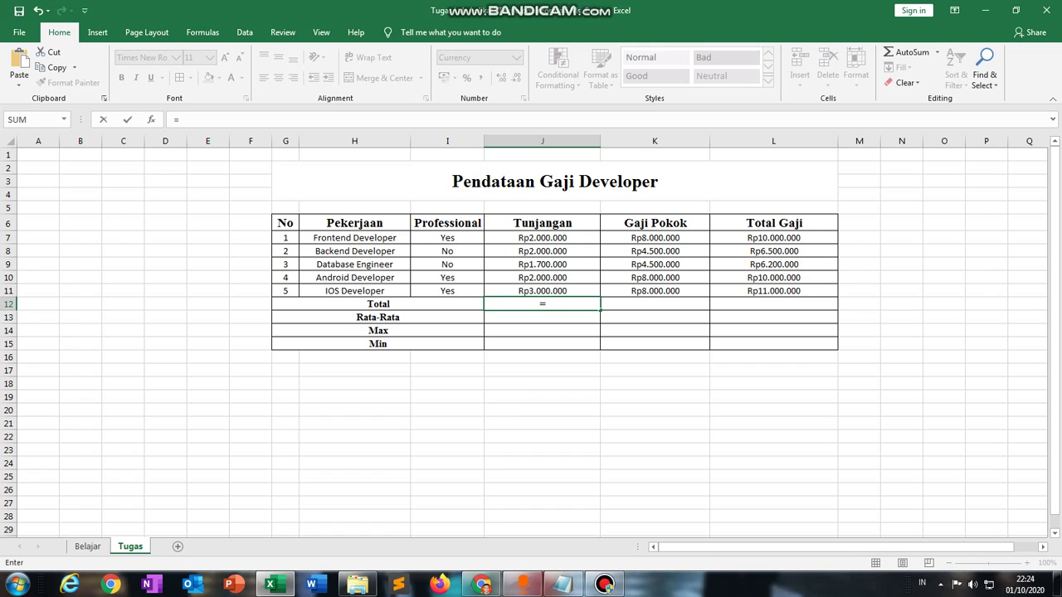
{"action": "type", "text": "SUM"}
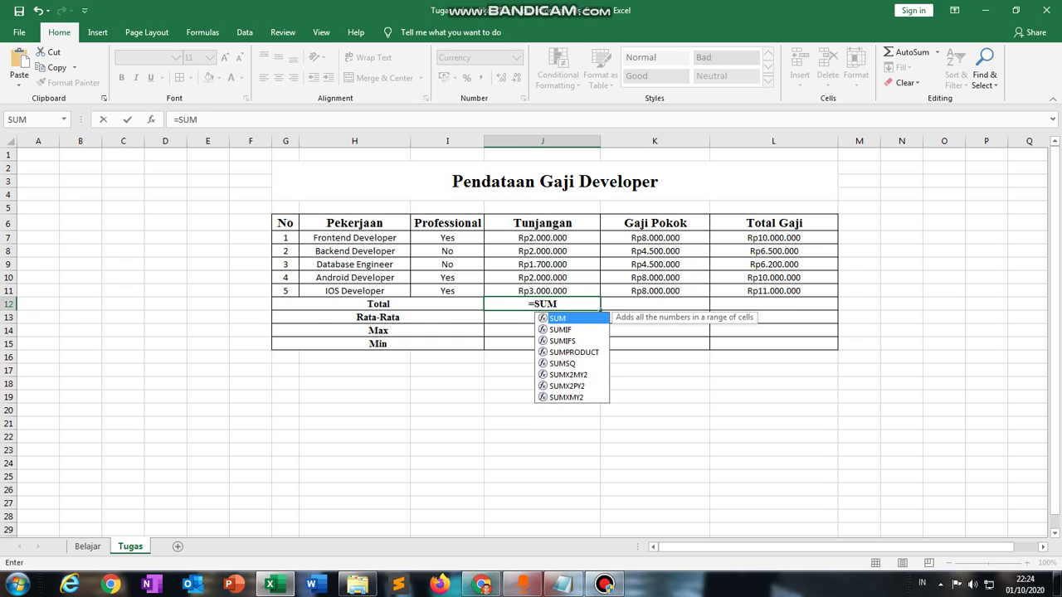
{"action": "type", "text": "("}
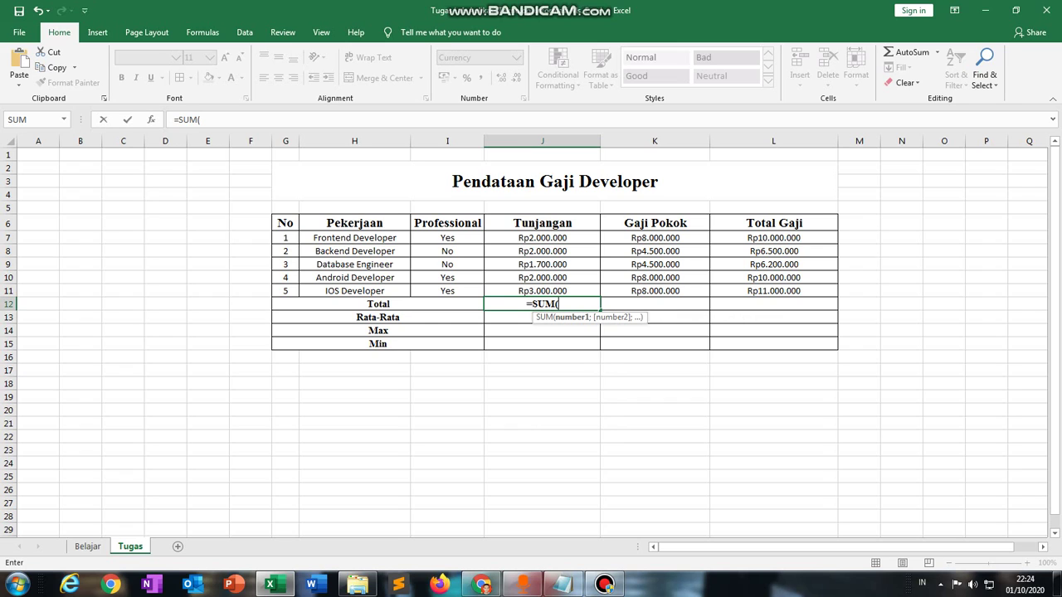
{"action": "left_click", "coordinate": [543, 239]}
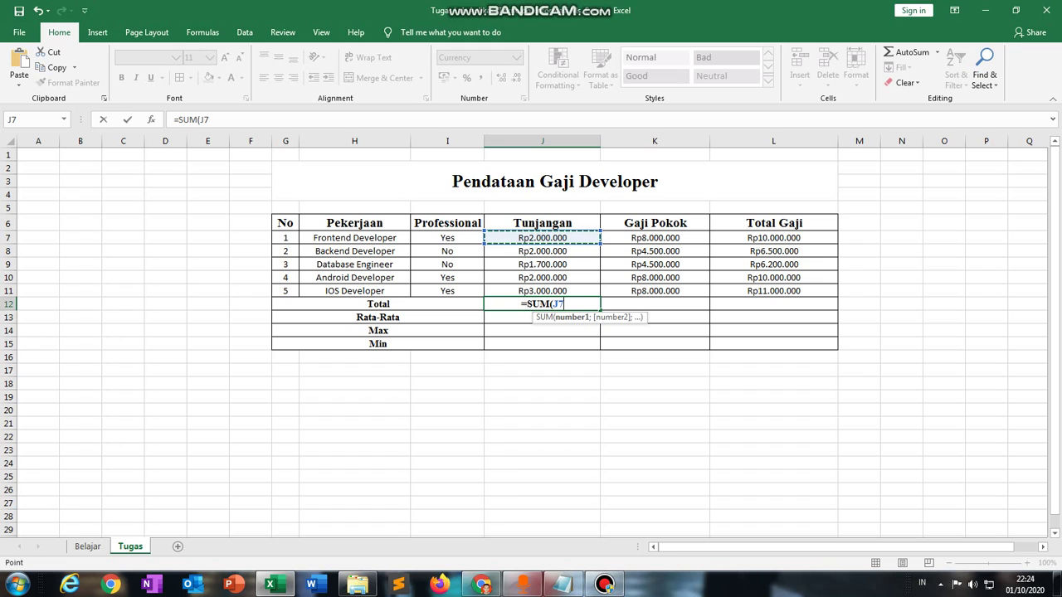
{"action": "left_click_drag", "start_coordinate": [542, 238], "coordinate": [581, 292]}
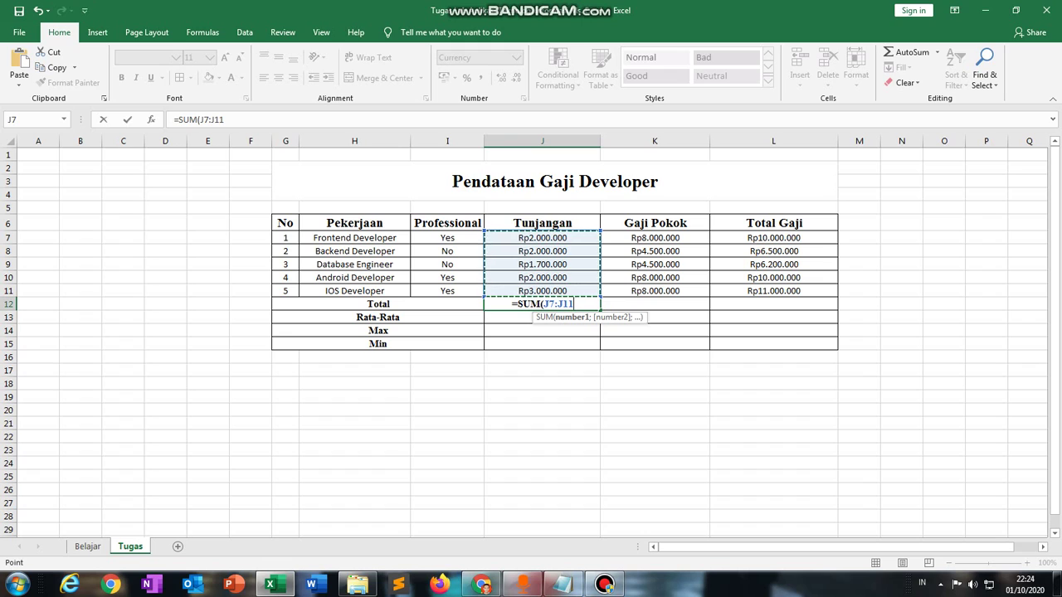
{"action": "type", "text": ")"}
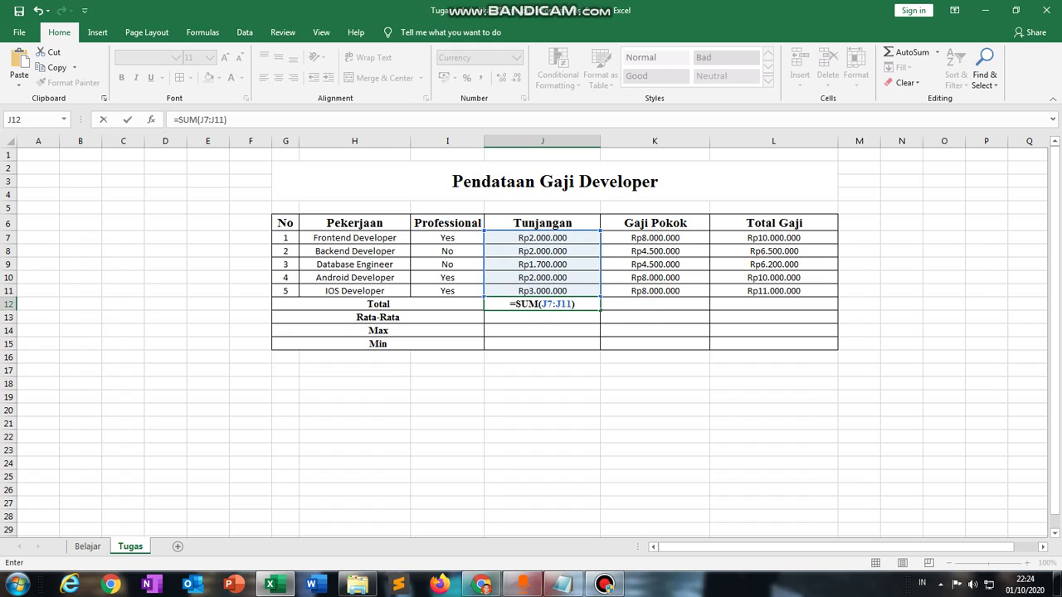
{"action": "key", "text": "Return"}
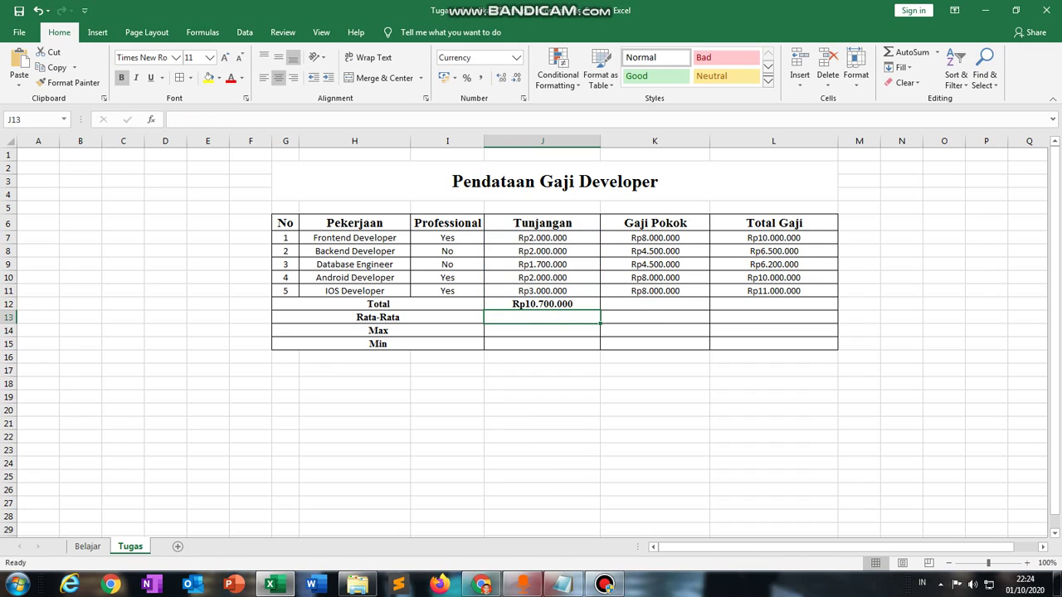
Review the summed range J7 to J11, and fill J12's SUM formula across to K12 and L12.
{"action": "key", "text": "Up"}
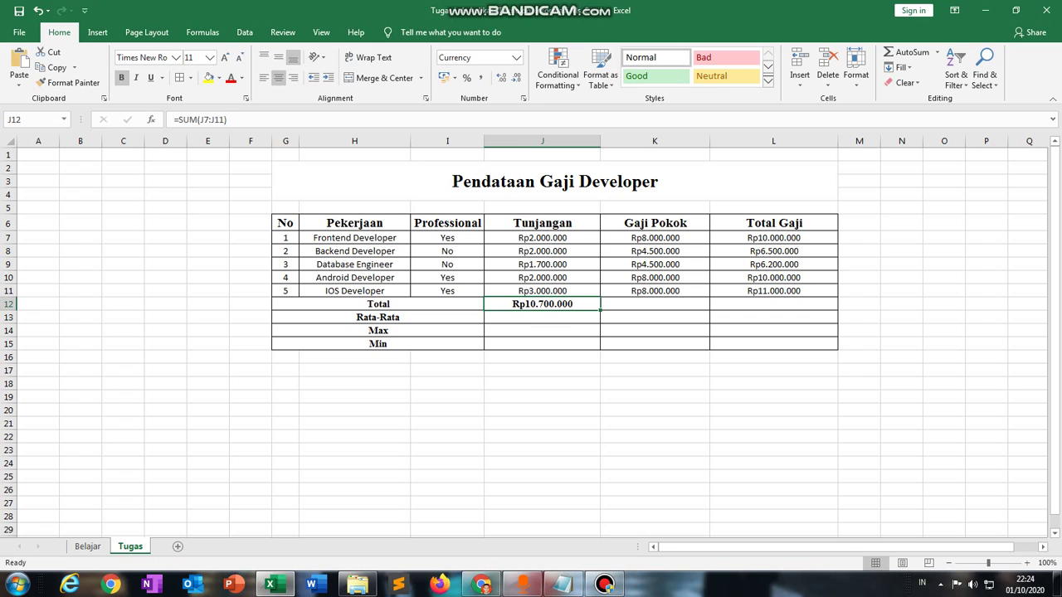
{"action": "left_click", "coordinate": [542, 238]}
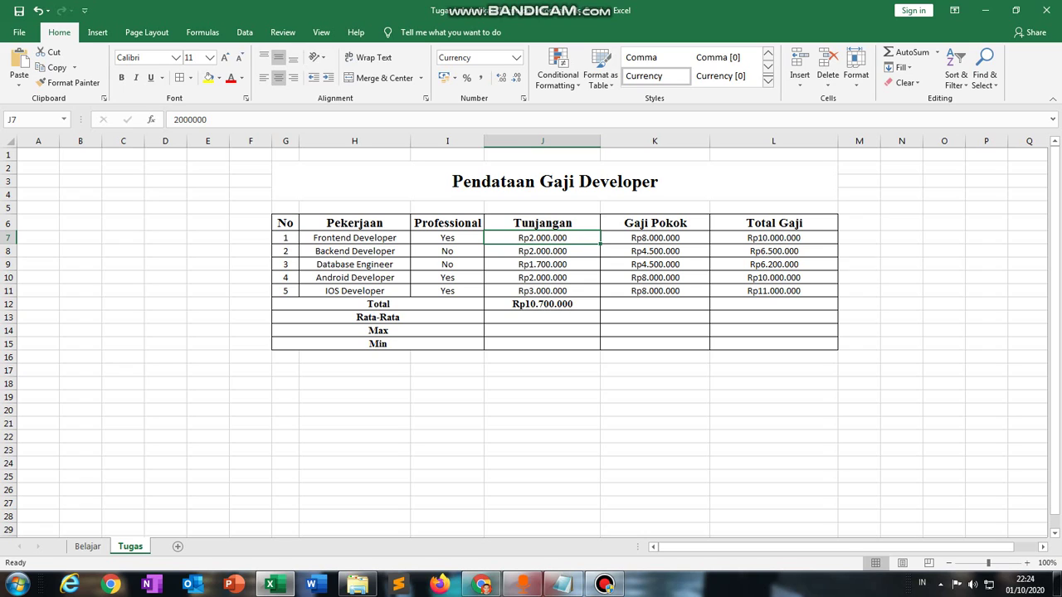
{"action": "left_click", "coordinate": [542, 291]}
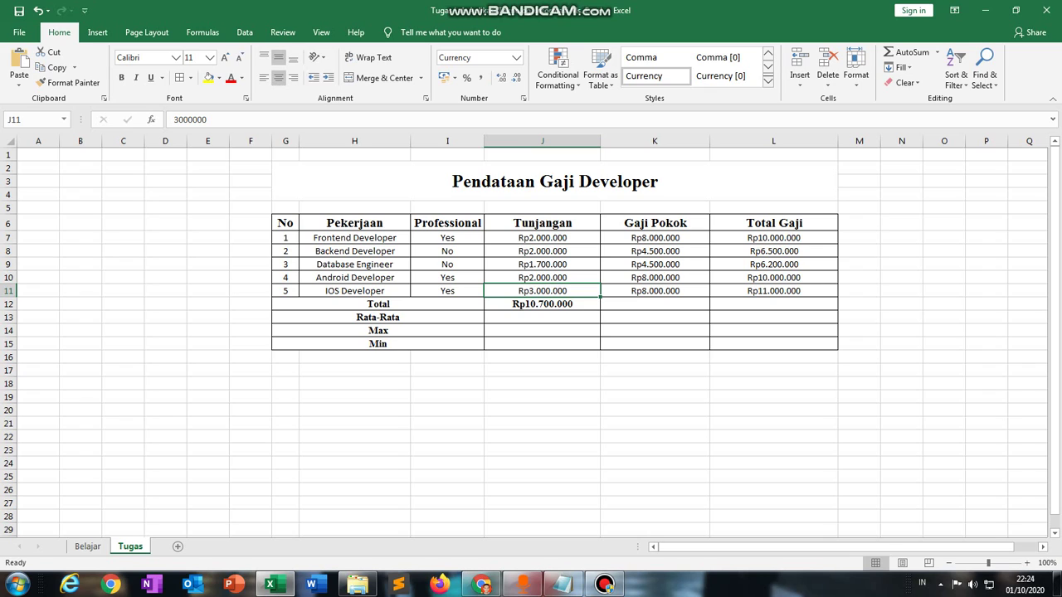
{"action": "left_click", "coordinate": [541, 238]}
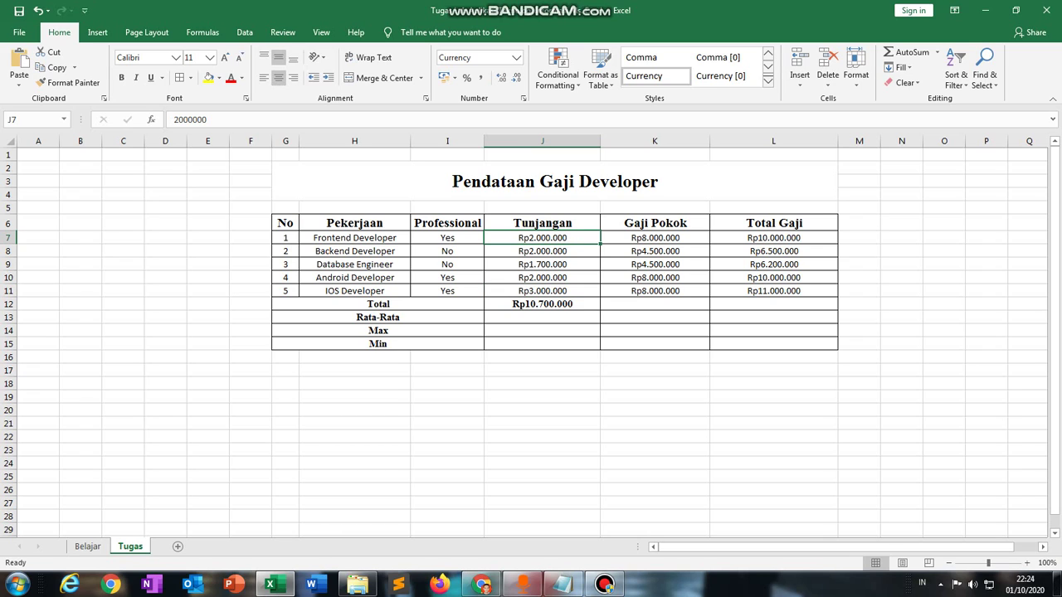
{"action": "left_click", "coordinate": [542, 291]}
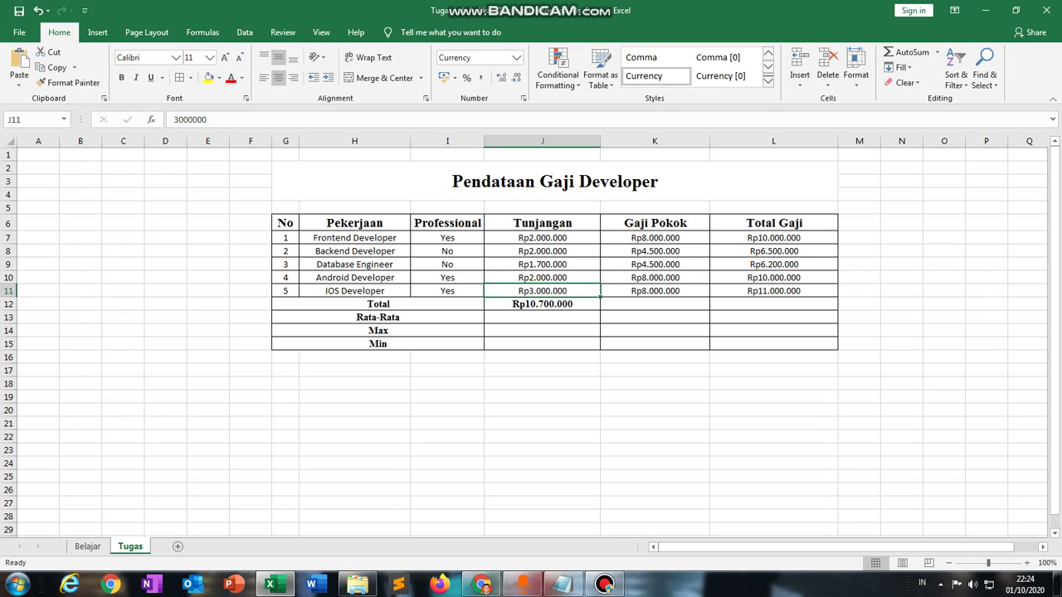
{"action": "left_click", "coordinate": [541, 304]}
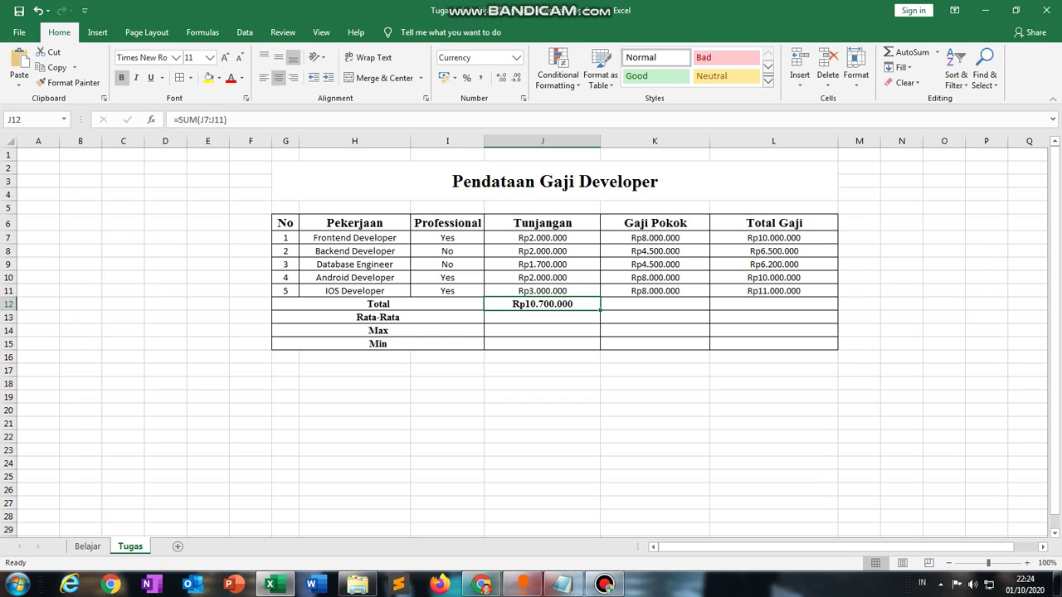
{"action": "left_click_drag", "start_coordinate": [600, 311], "coordinate": [801, 305]}
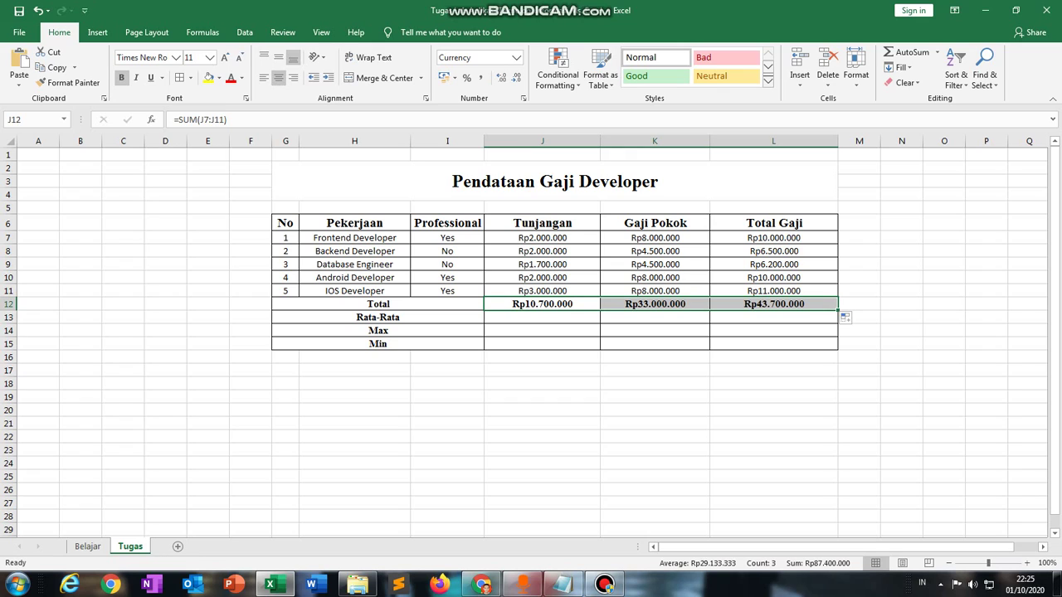
Enter =AVERAGE(J7:J11) in J13 to calculate the Rata-Rata of the Tunjangan column.
{"action": "left_click", "coordinate": [542, 318]}
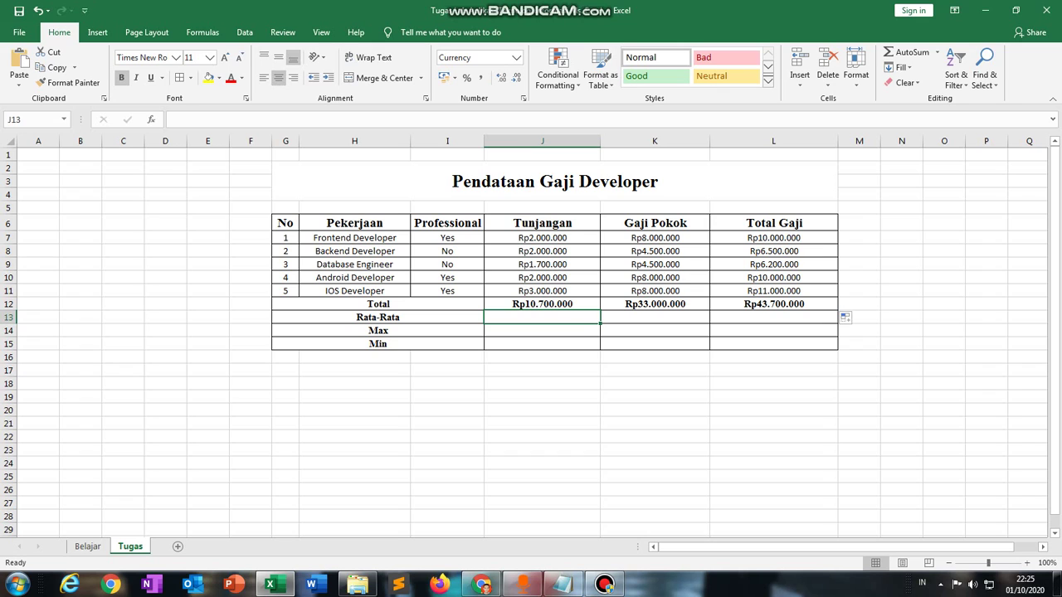
{"action": "type", "text": "="}
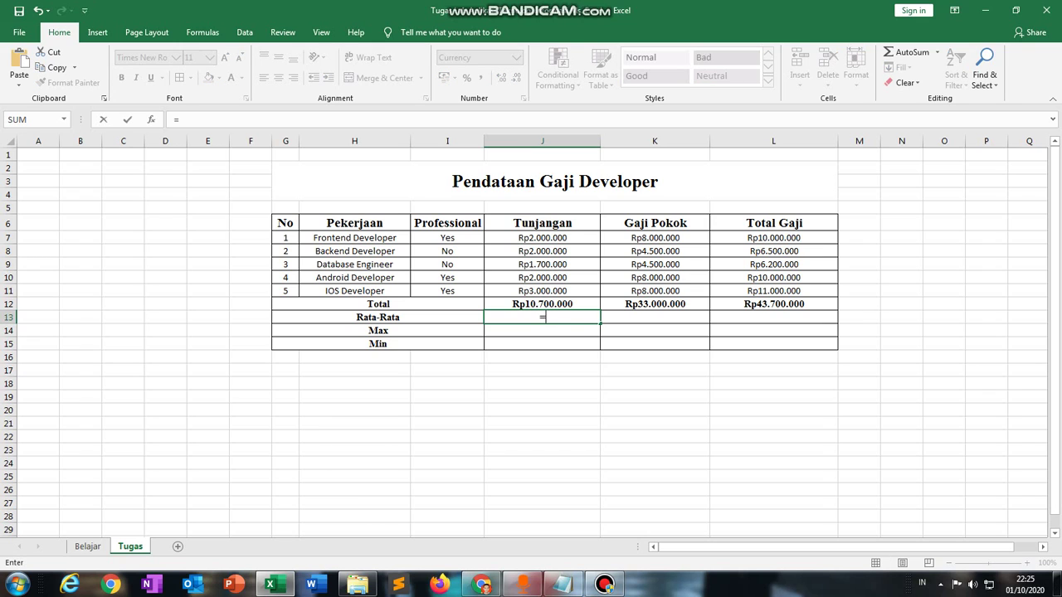
{"action": "type", "text": "AVE"}
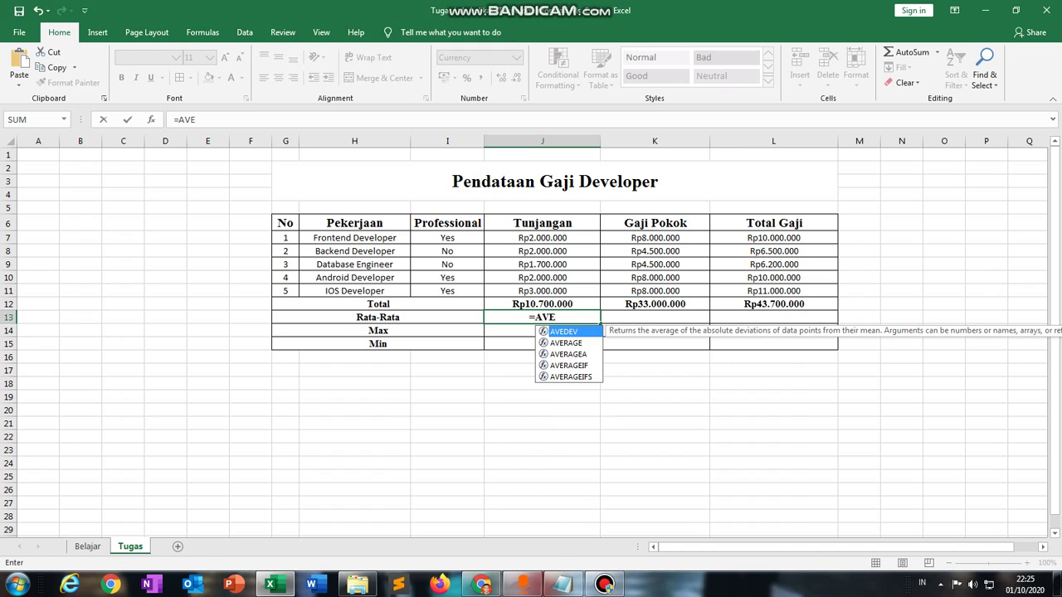
{"action": "key", "text": "Down"}
{"action": "type", "text": "("}
{"action": "key", "text": "Return"}
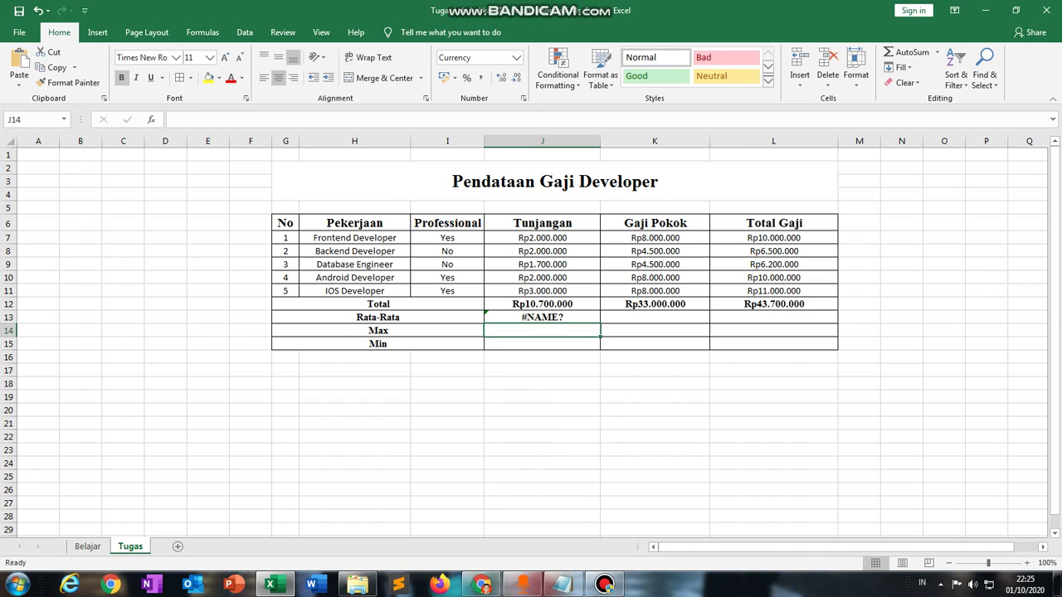
{"action": "key", "text": "Up"}
{"action": "key", "text": "F2"}
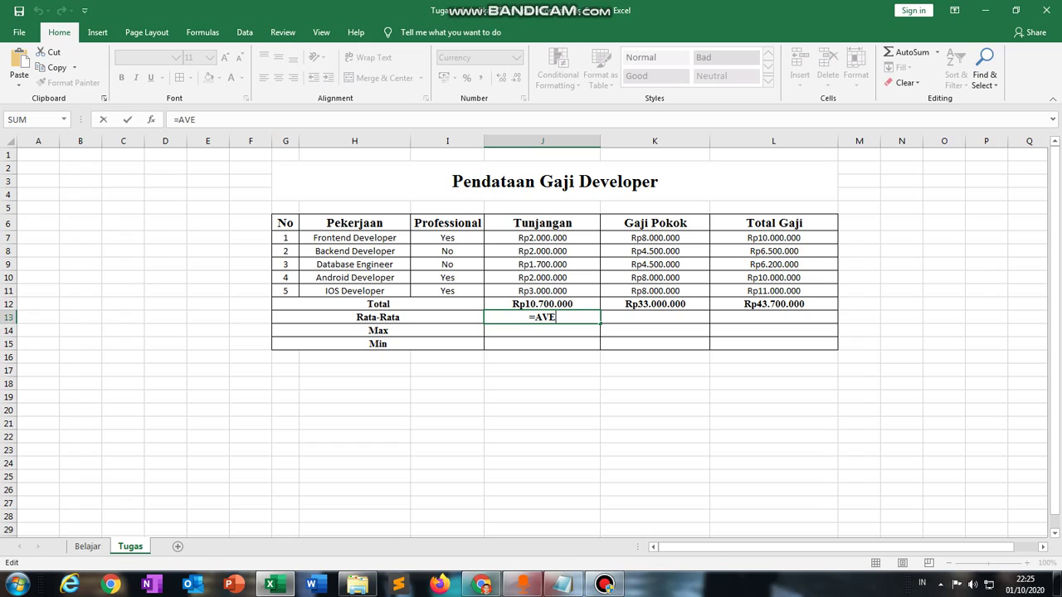
{"action": "type", "text": "RA"}
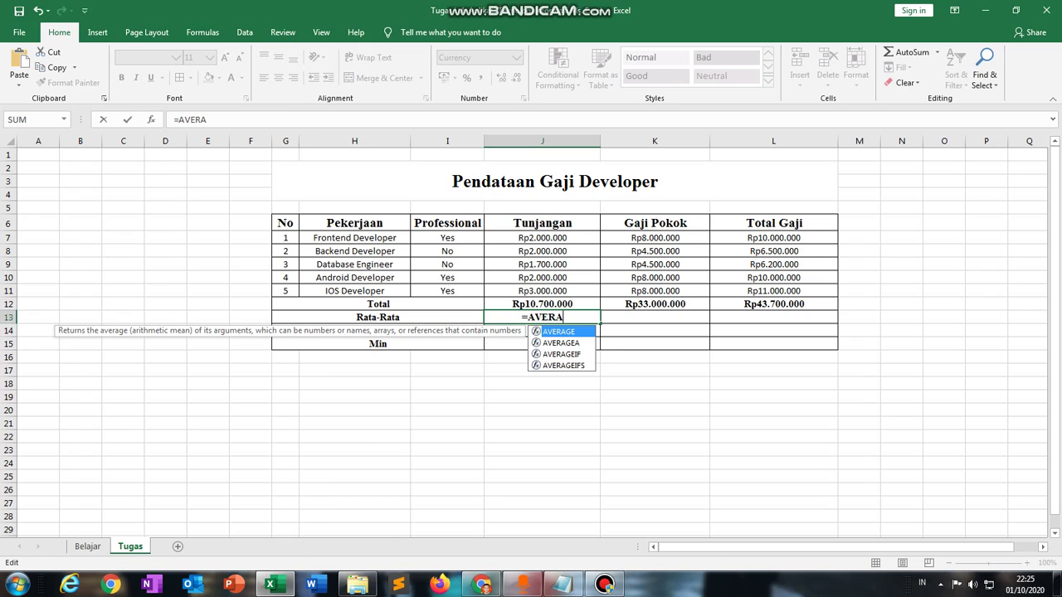
{"action": "type", "text": "GE("}
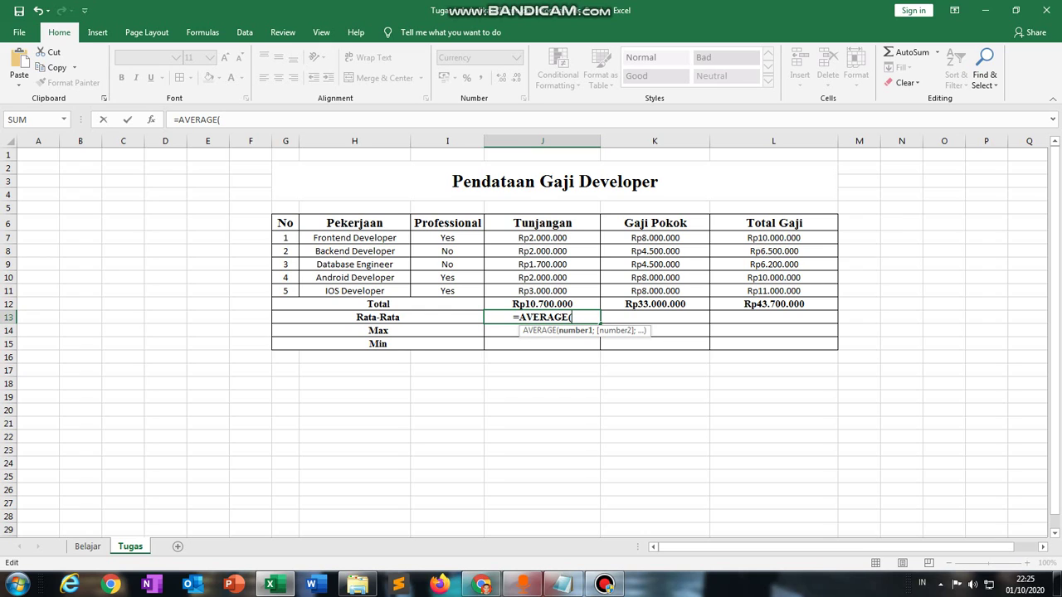
{"action": "left_click", "coordinate": [542, 238]}
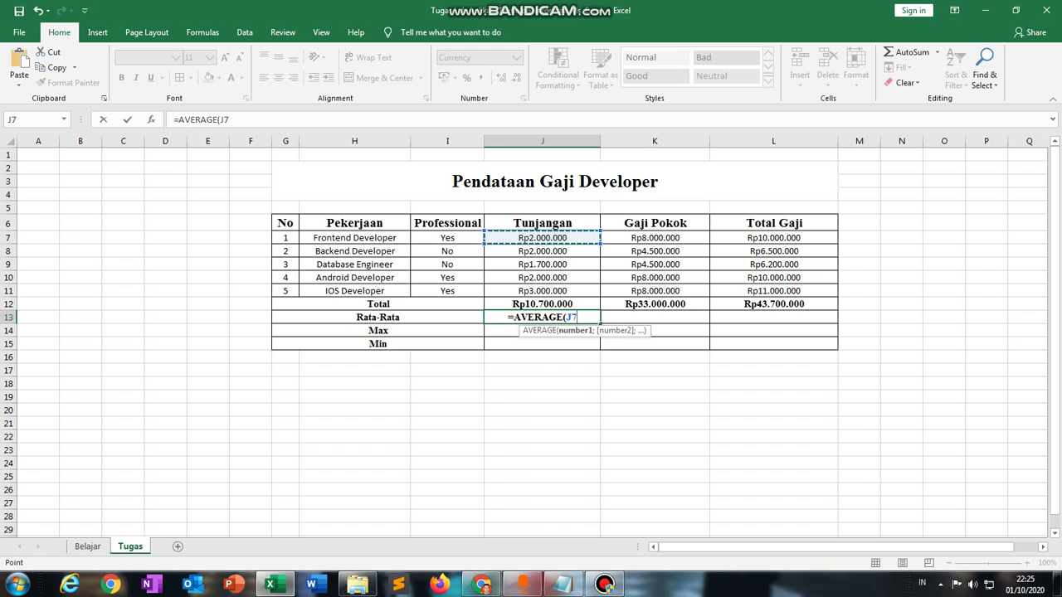
{"action": "left_click_drag", "start_coordinate": [543, 238], "coordinate": [581, 293]}
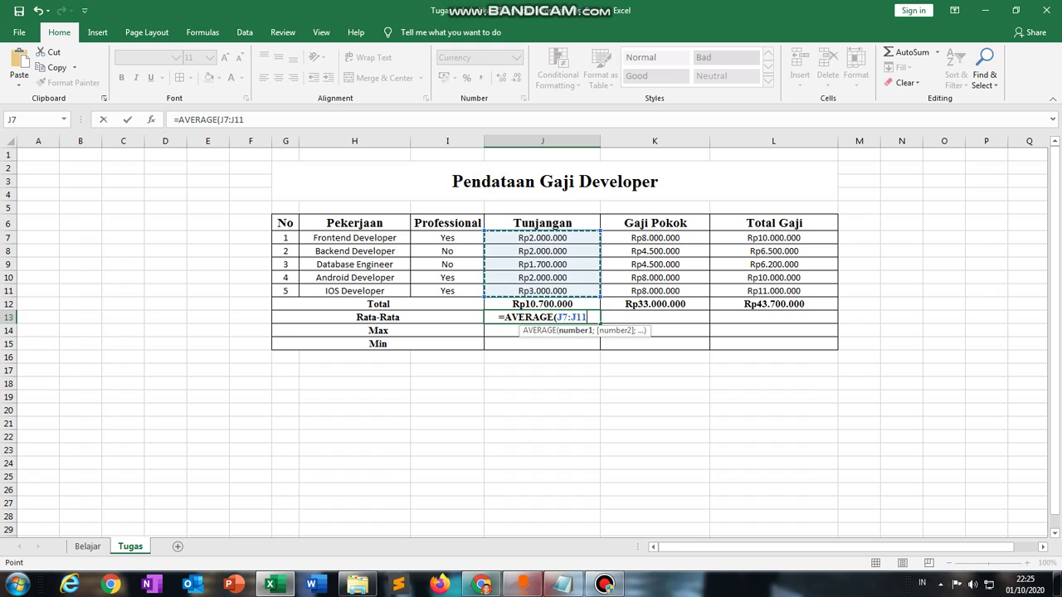
{"action": "type", "text": ")"}
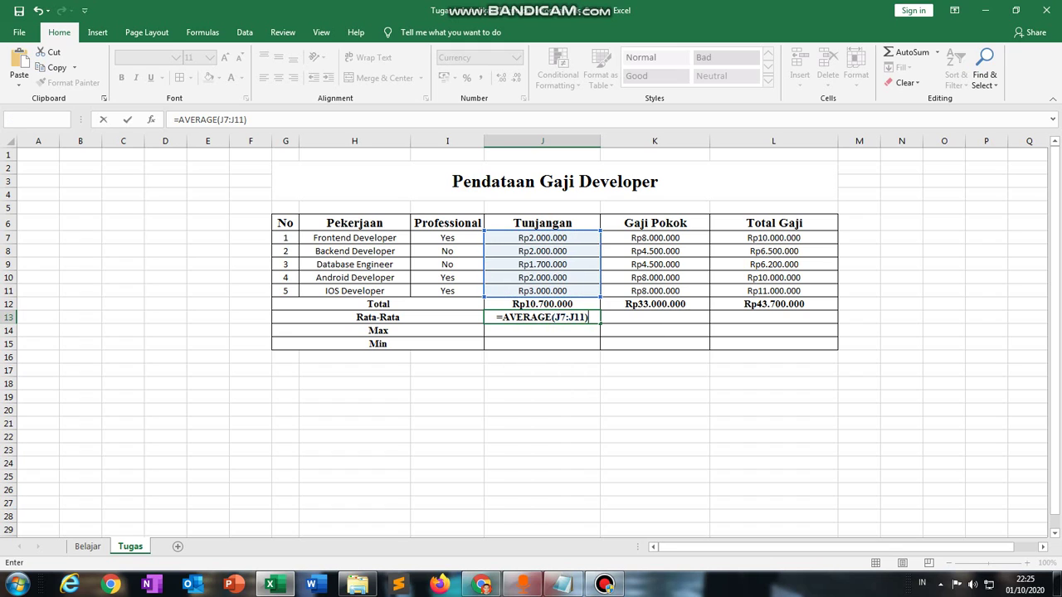
{"action": "key", "text": "Return"}
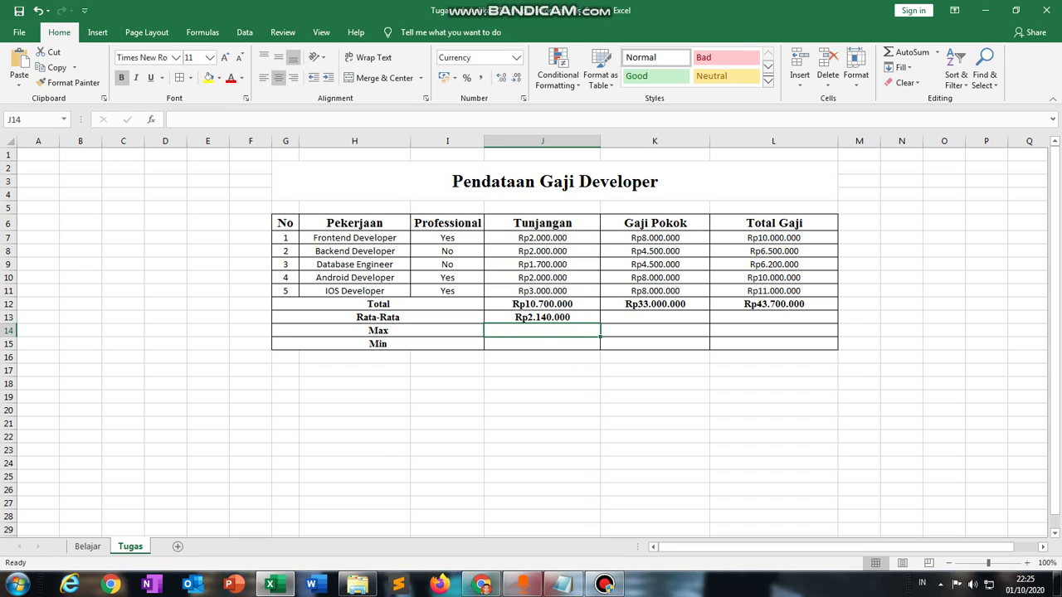
Review the averaged range J7 to J11, and fill J13's AVERAGE formula across to K13 and L13.
{"action": "key", "text": "Up"}
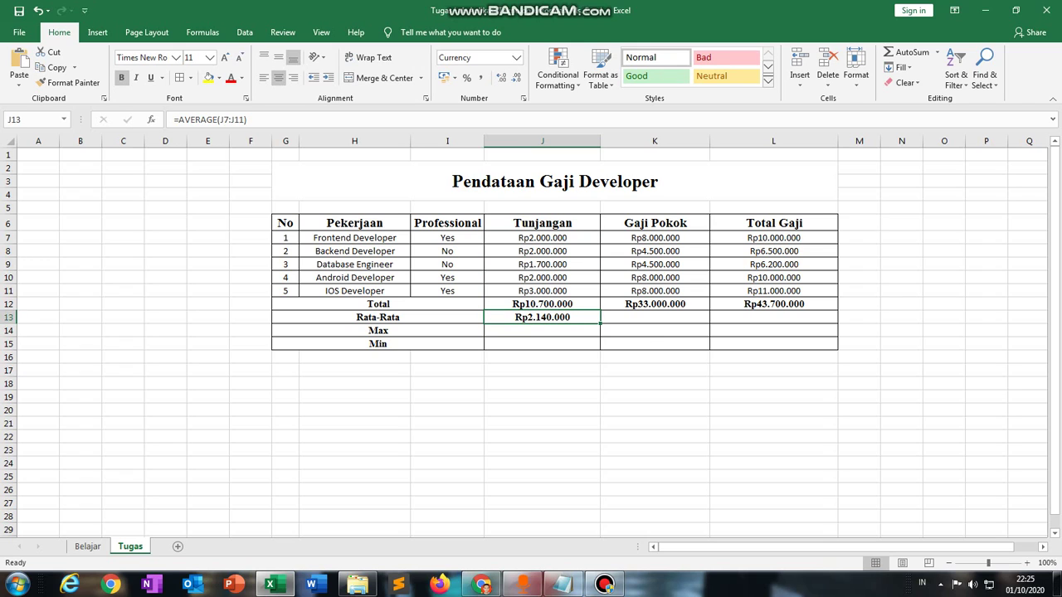
{"action": "mouse_move", "coordinate": [542, 238]}
{"action": "left_mouse_down"}
{"action": "mouse_move", "coordinate": [542, 249]}
{"action": "mouse_move", "coordinate": [542, 240]}
{"action": "left_mouse_up"}
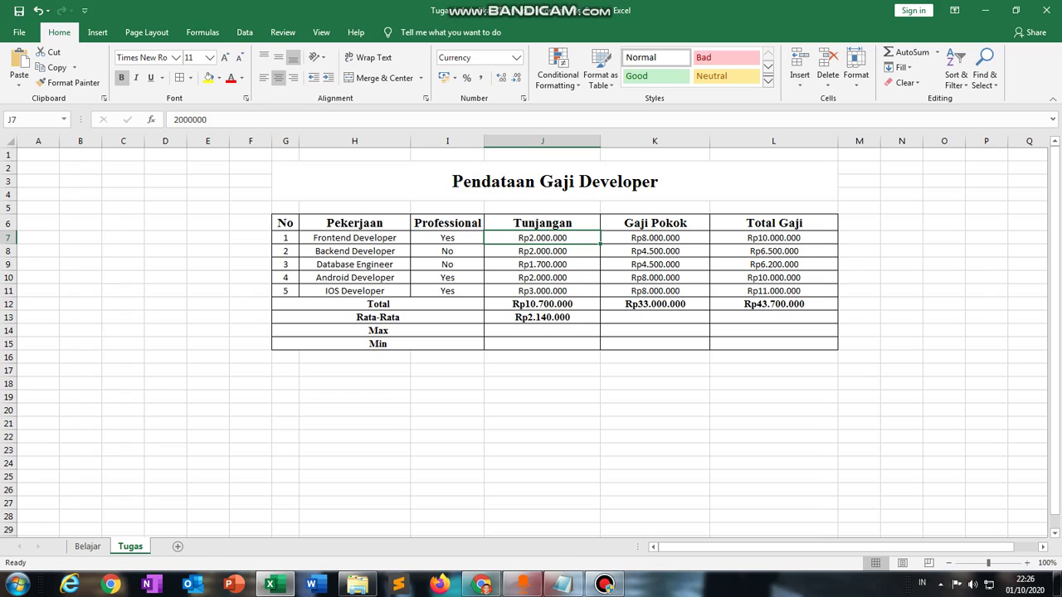
{"action": "left_click_drag", "start_coordinate": [543, 240], "coordinate": [543, 290]}
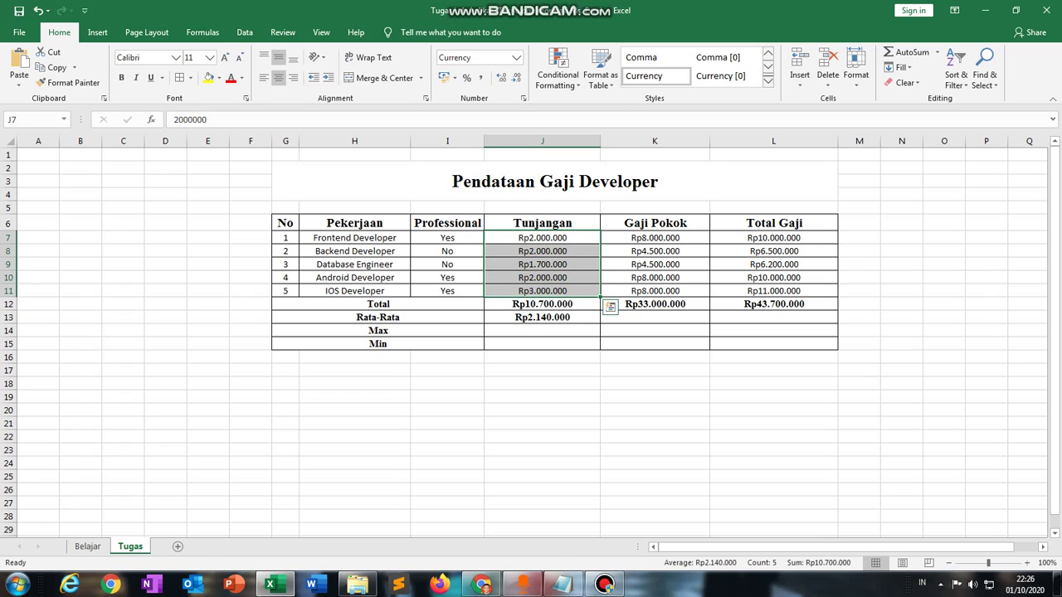
{"action": "left_click", "coordinate": [542, 318]}
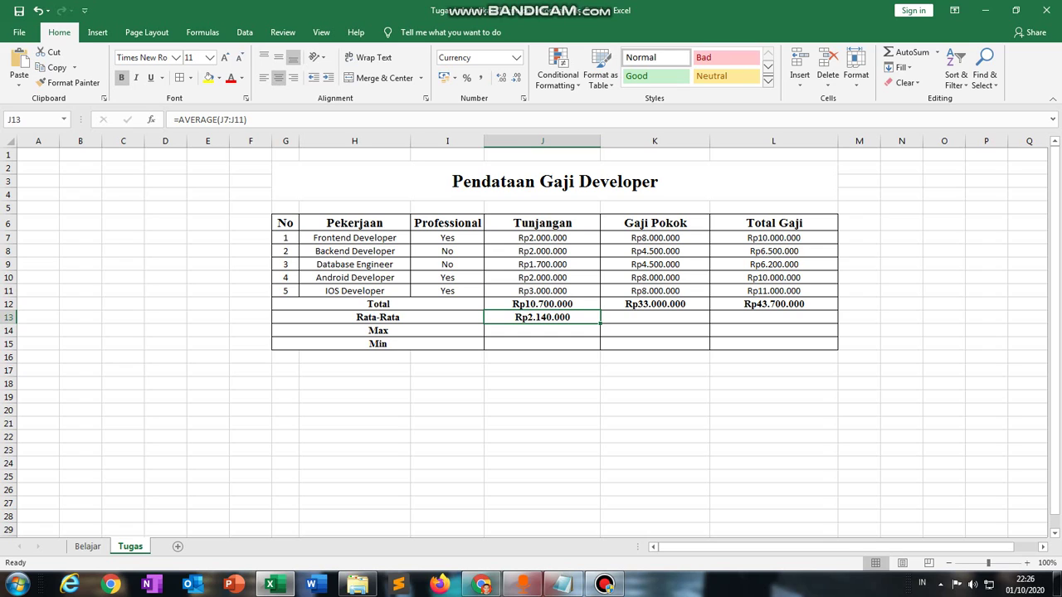
{"action": "key", "text": "Right"}
{"action": "key", "text": "Right"}
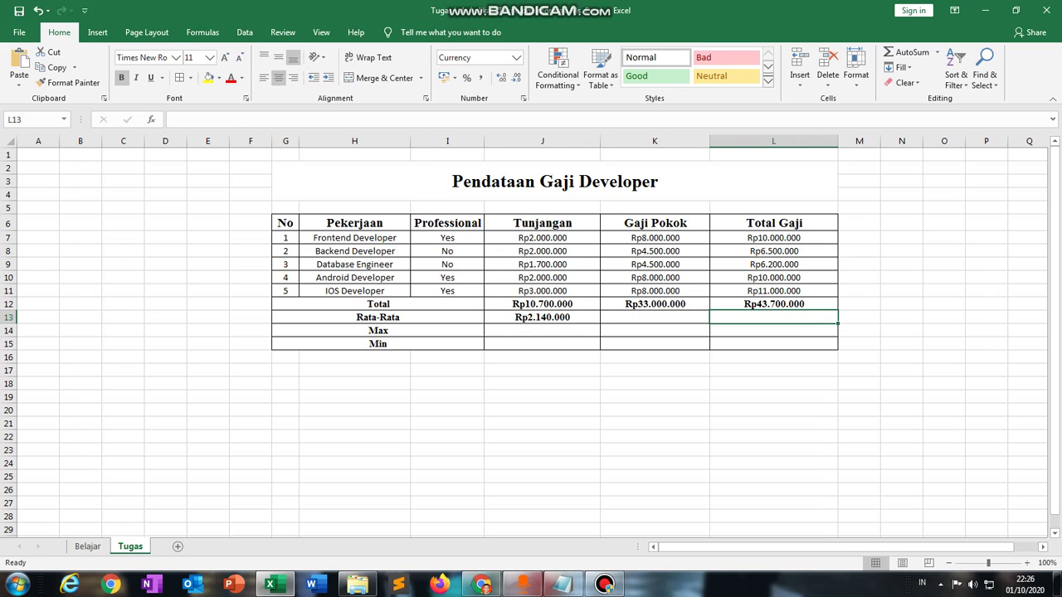
{"action": "key", "text": "Left"}
{"action": "key", "text": "Left"}
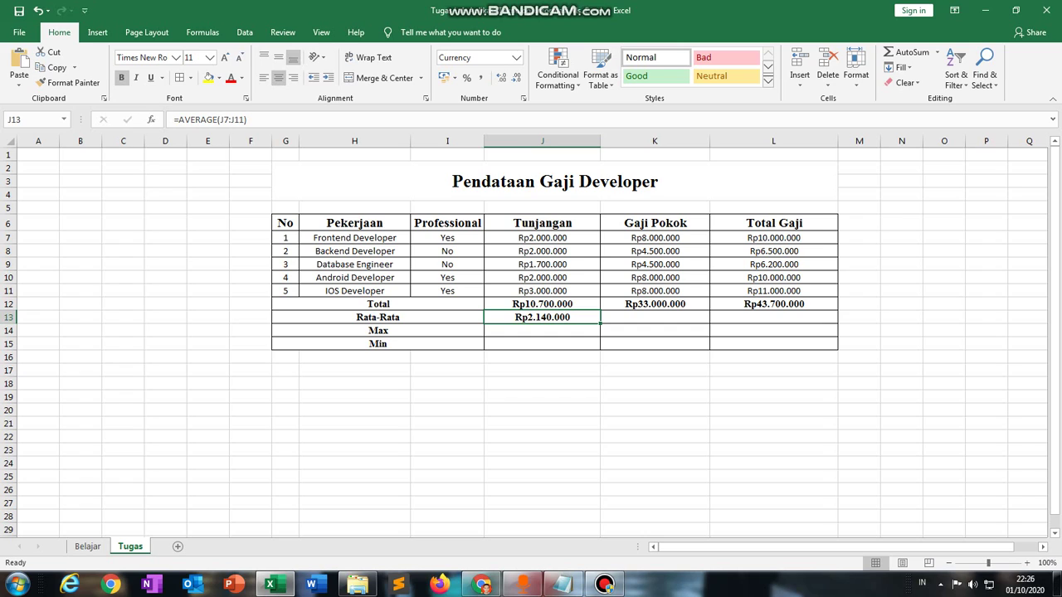
{"action": "left_click_drag", "start_coordinate": [600, 323], "coordinate": [776, 324]}
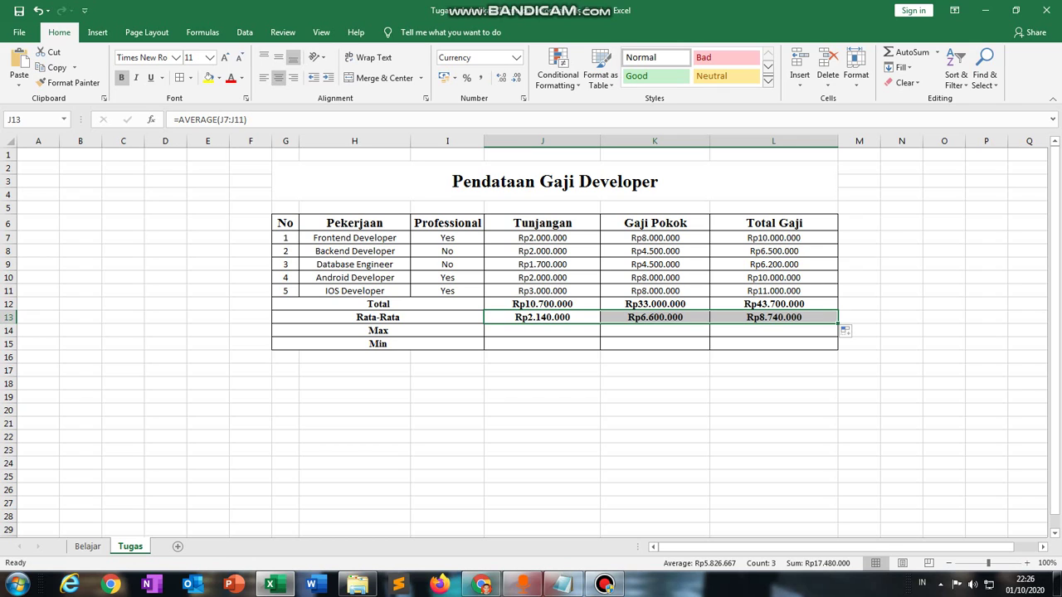
Enter =MAX(J7:J11) in J14 to find the highest Tunjangan value.
{"action": "left_click", "coordinate": [543, 330]}
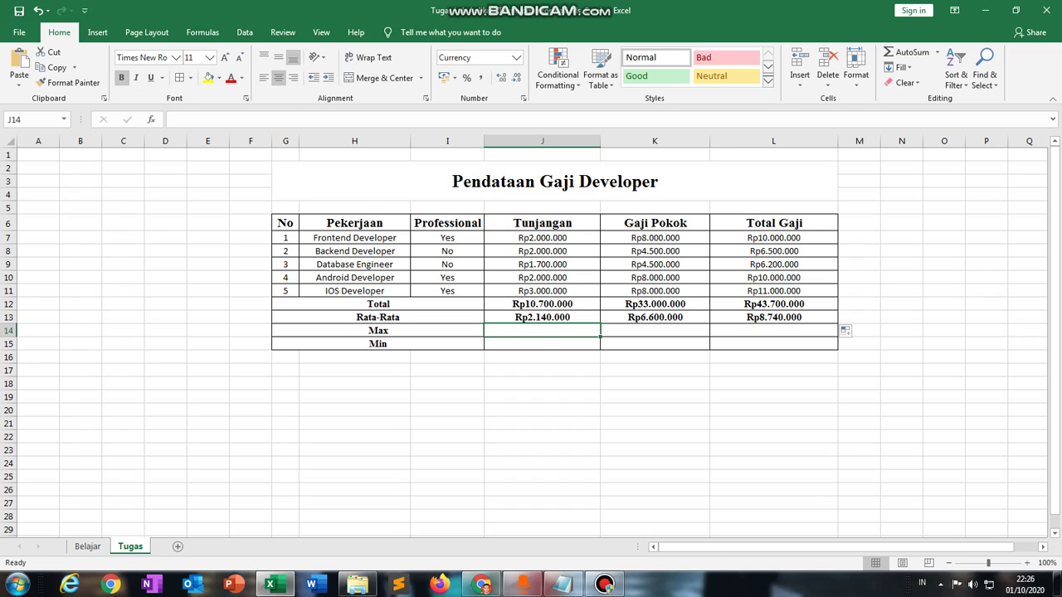
{"action": "type", "text": "=MAX"}
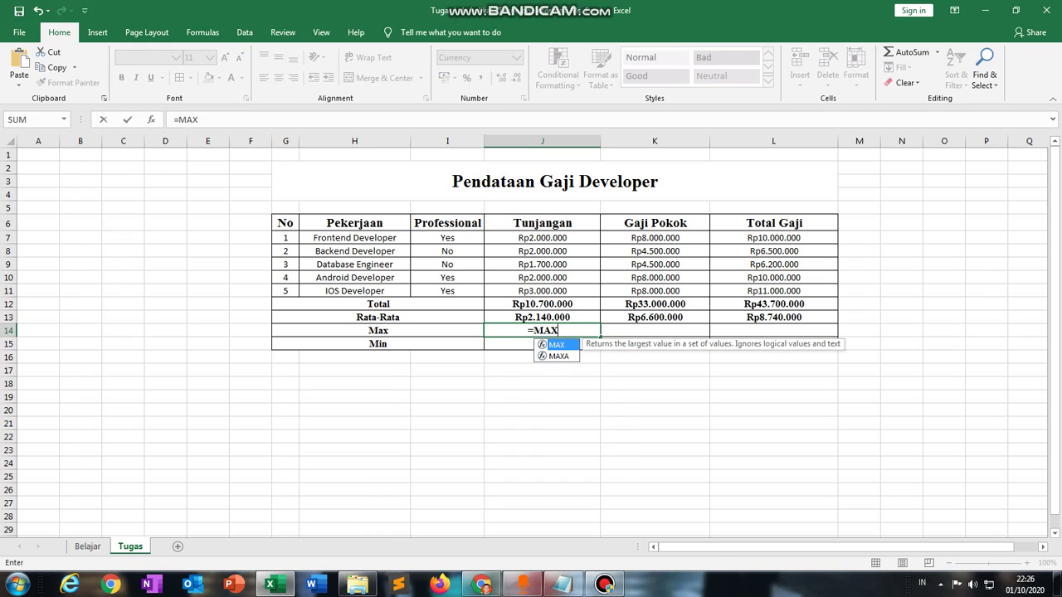
{"action": "type", "text": "("}
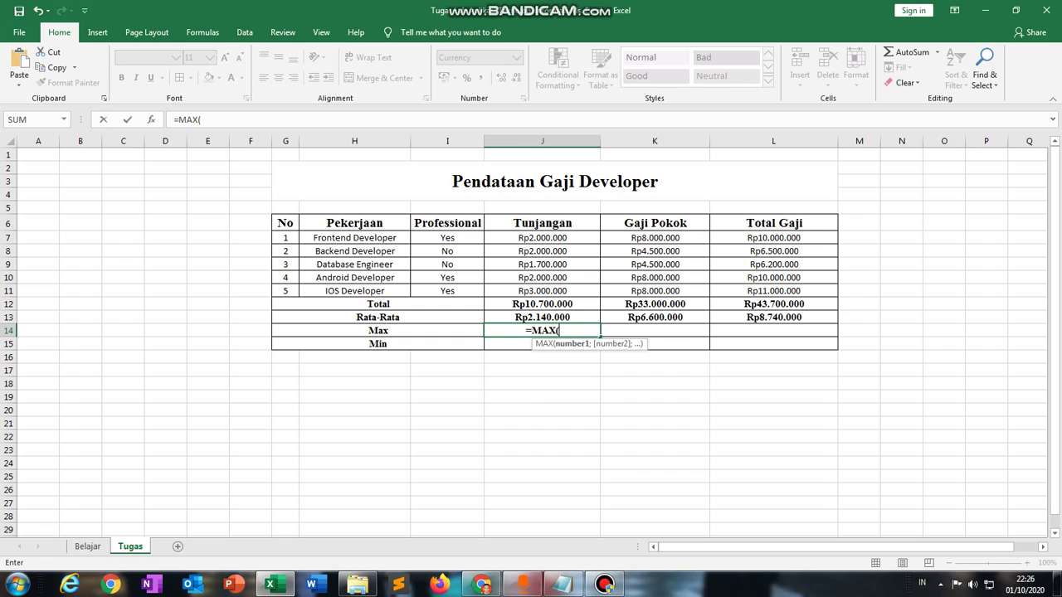
{"action": "left_click", "coordinate": [542, 238]}
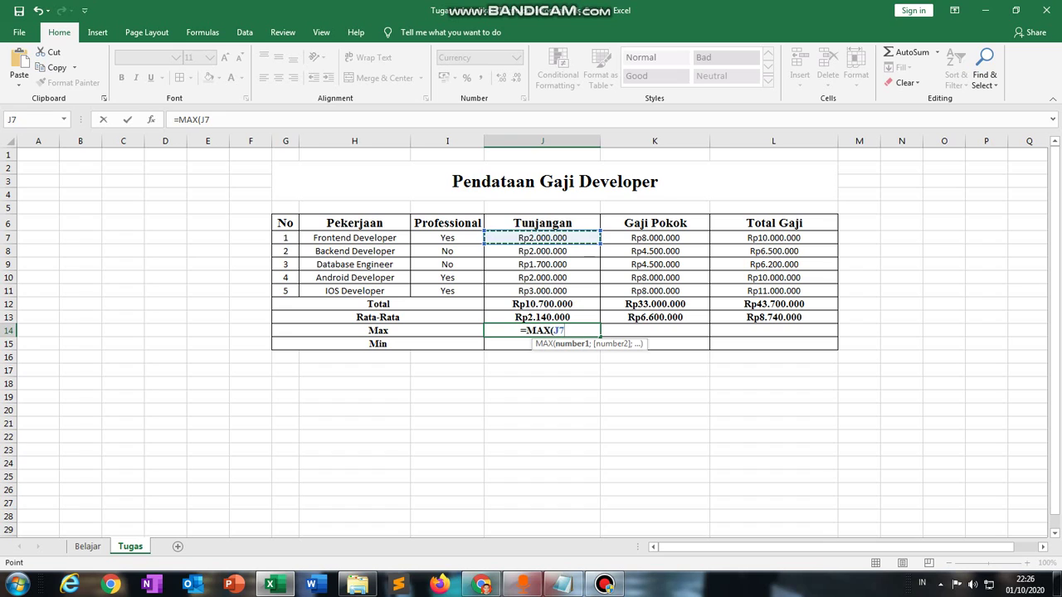
{"action": "left_click_drag", "start_coordinate": [543, 241], "coordinate": [585, 290]}
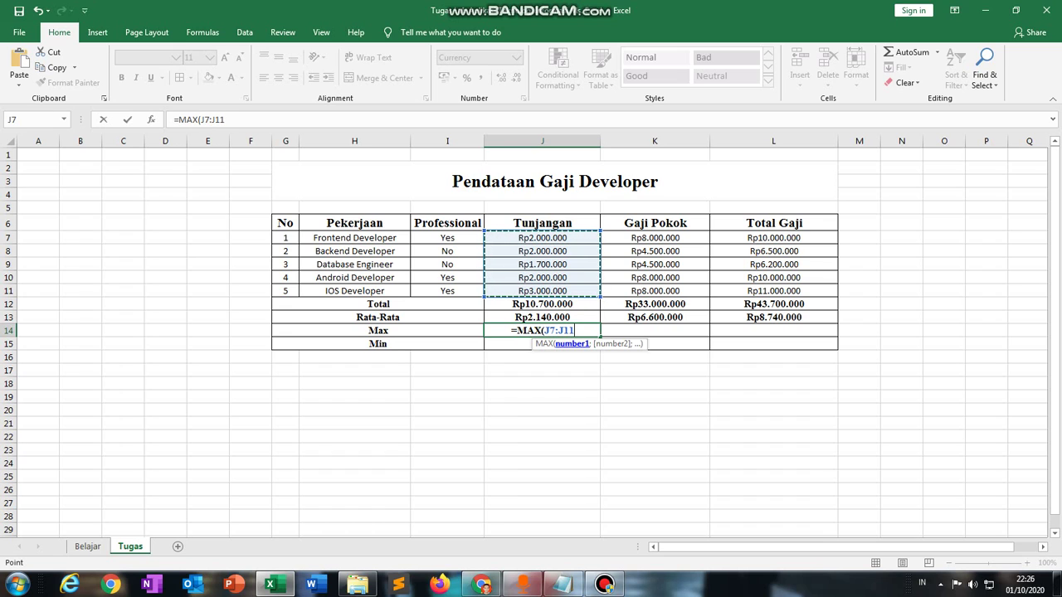
{"action": "type", "text": ")"}
{"action": "key", "text": "Return"}
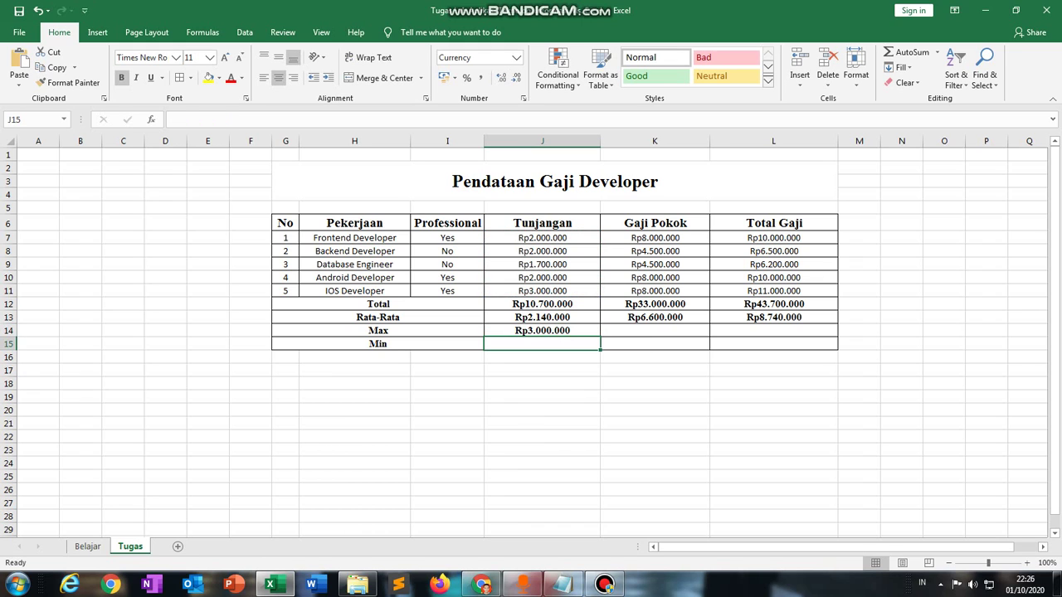
Check the Tunjangan range J7 to J11, and fill J14's MAX formula across to K14 and L14.
{"action": "left_click", "coordinate": [542, 331]}
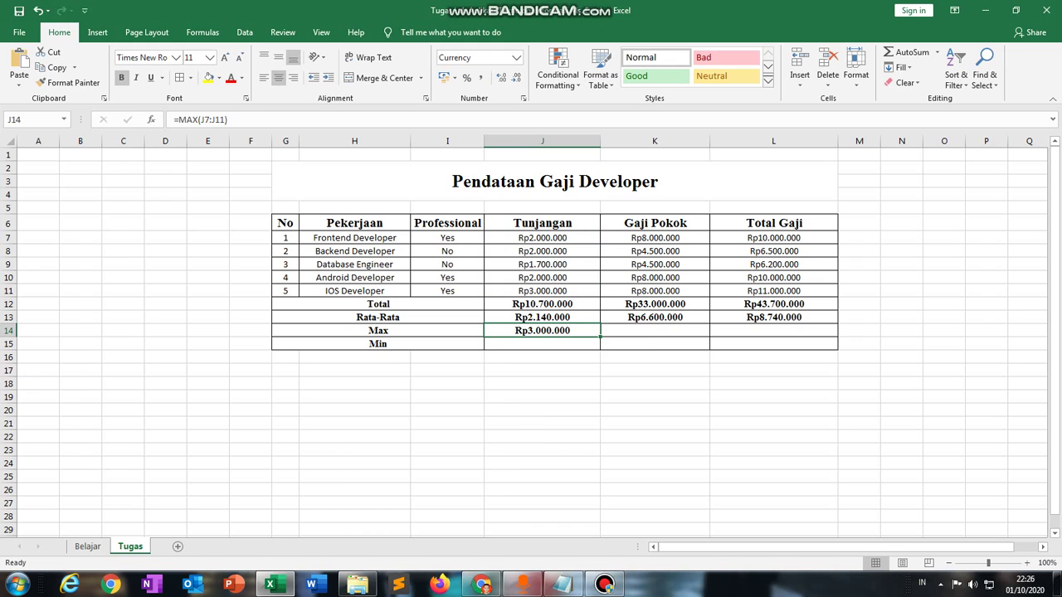
{"action": "left_click_drag", "start_coordinate": [542, 238], "coordinate": [542, 291]}
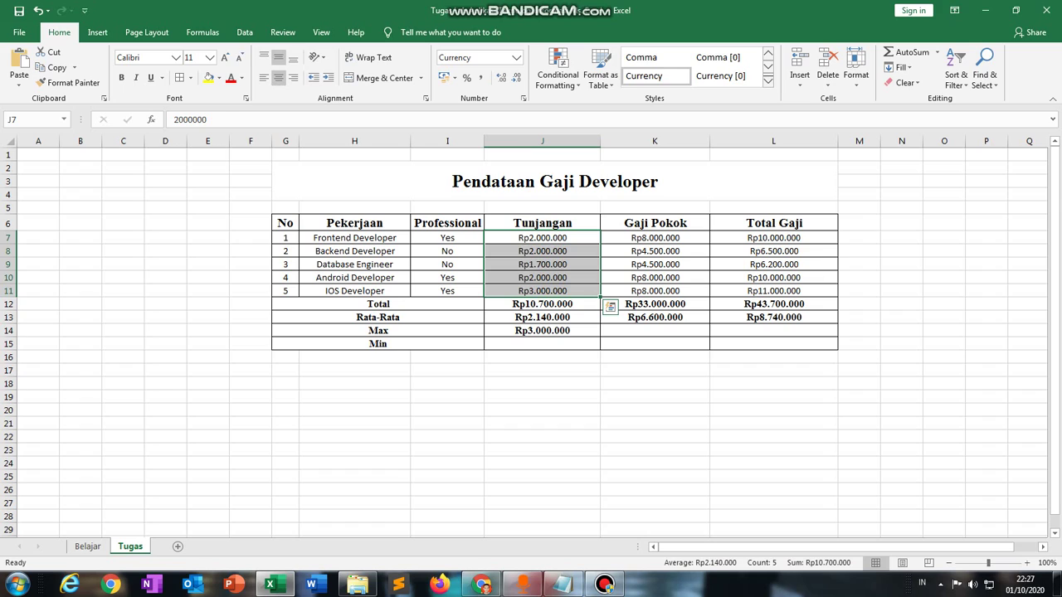
{"action": "left_click", "coordinate": [542, 331]}
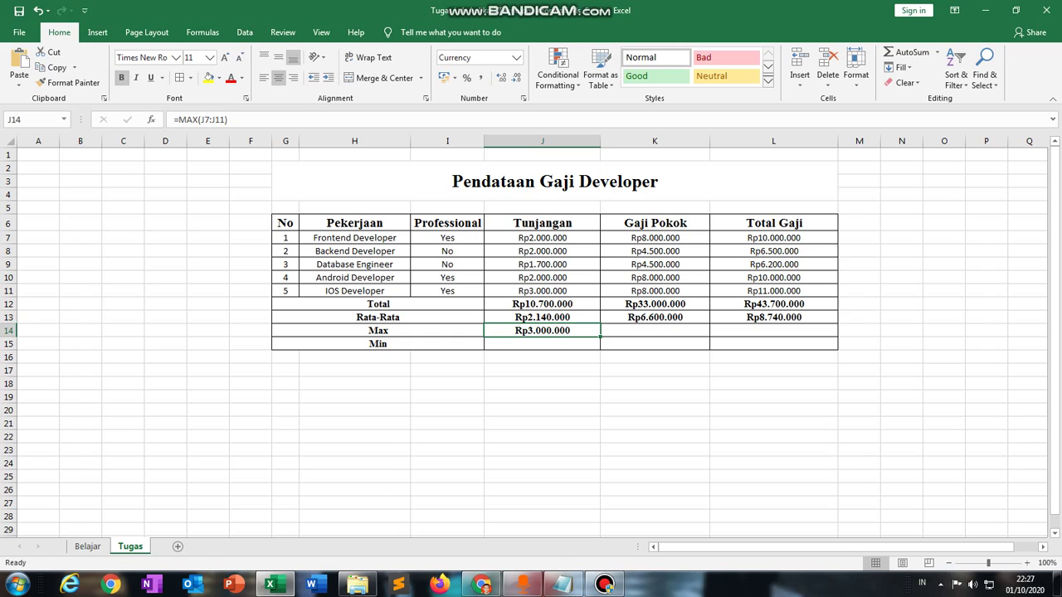
{"action": "left_click", "coordinate": [541, 317]}
{"action": "left_click", "coordinate": [541, 330]}
{"action": "left_click_drag", "start_coordinate": [600, 336], "coordinate": [774, 333]}
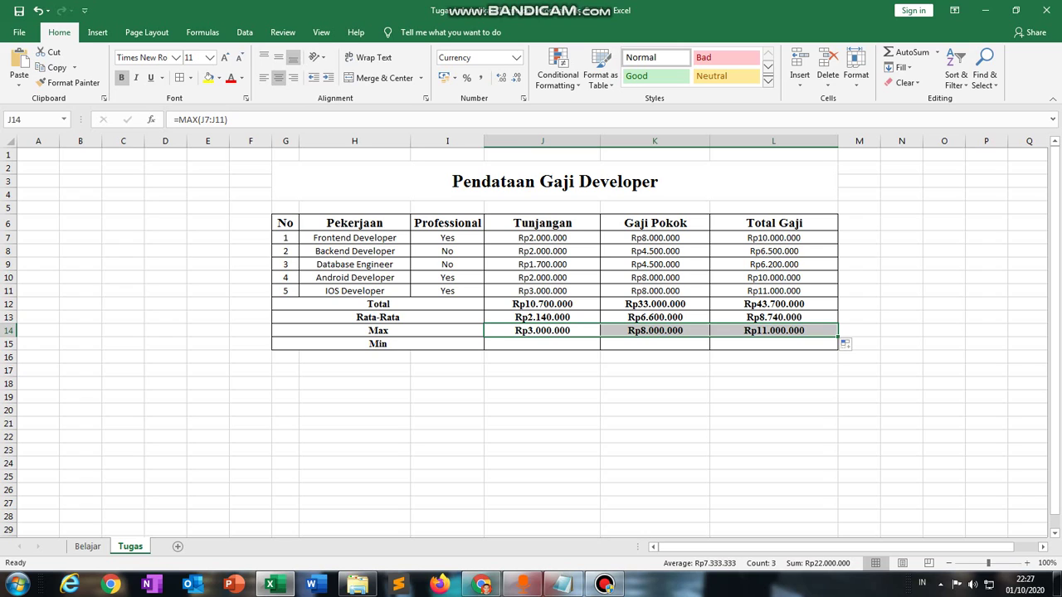
Enter =MIN(J7:J11) in J15 to find the lowest Tunjangan value, and reselect J15.
{"action": "left_click", "coordinate": [542, 344]}
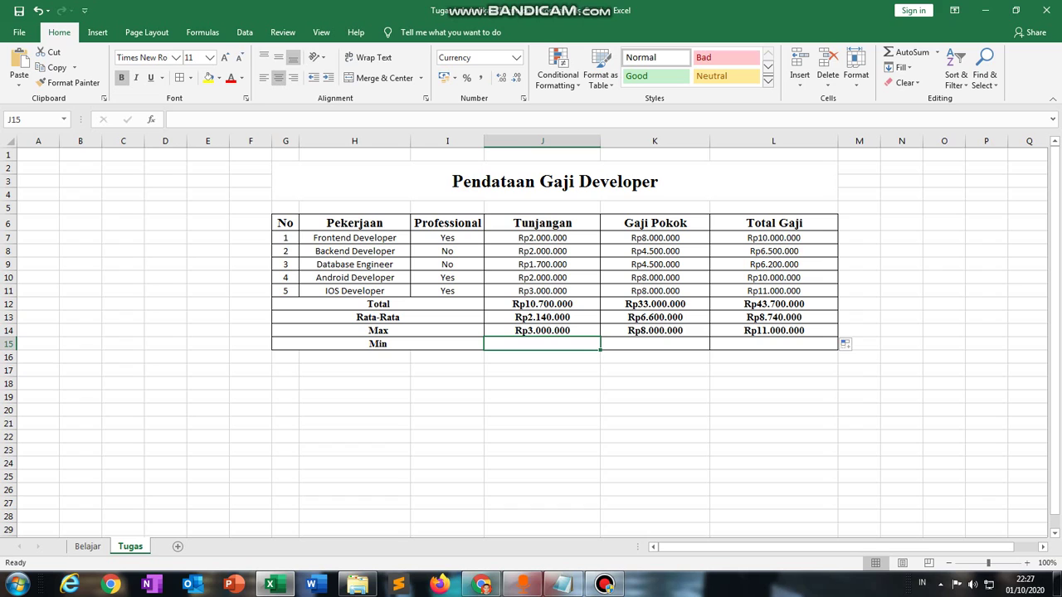
{"action": "type", "text": "=MIN"}
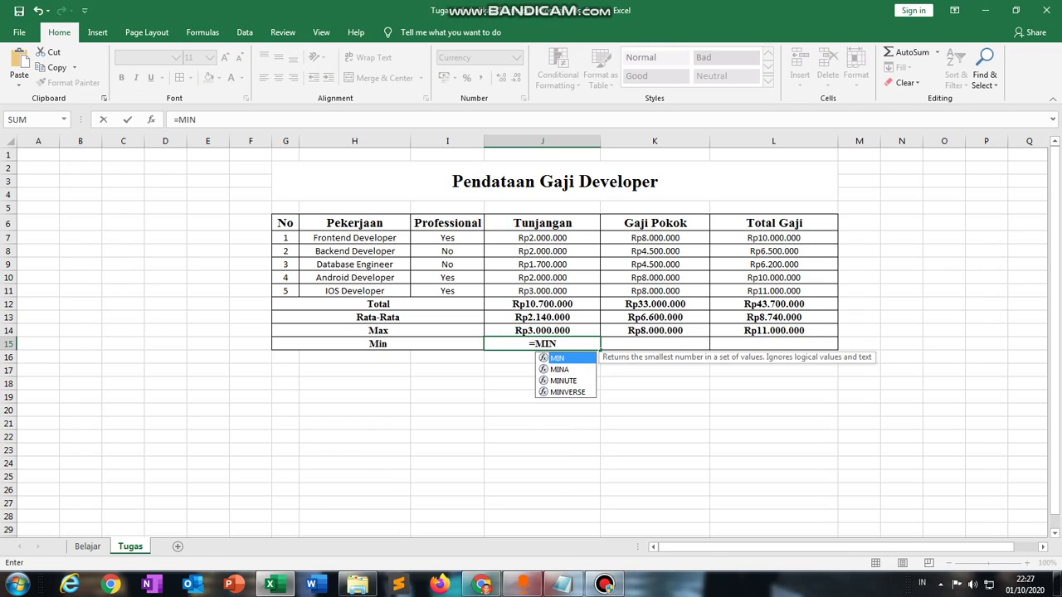
{"action": "type", "text": "("}
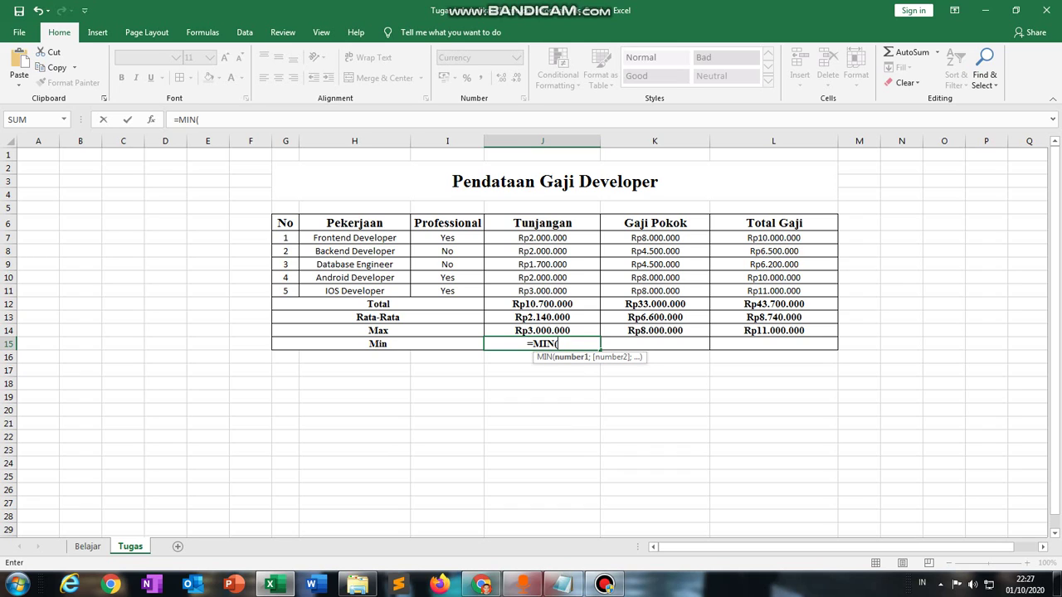
{"action": "left_click", "coordinate": [542, 239]}
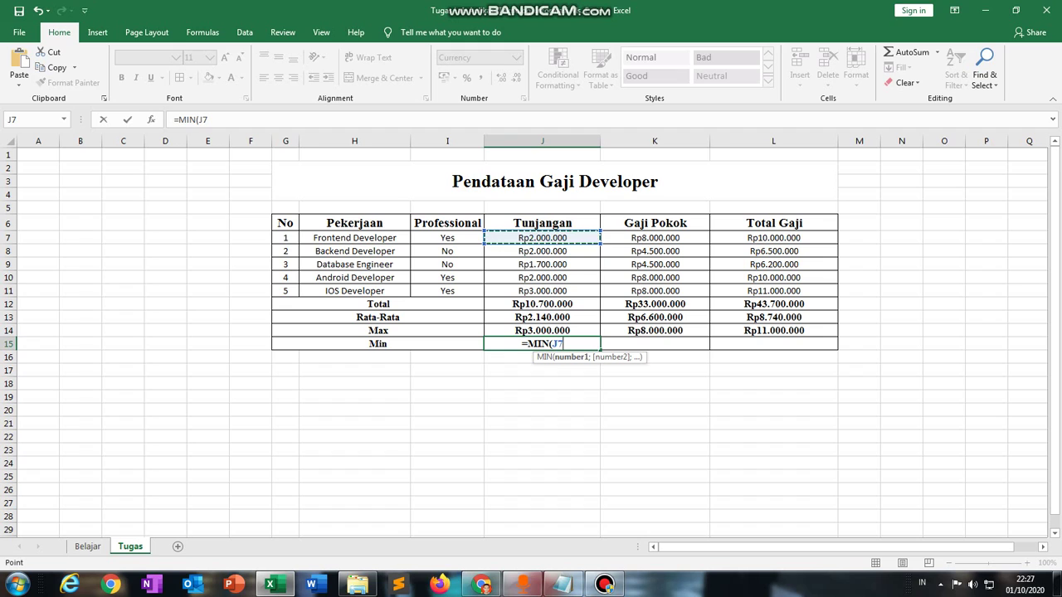
{"action": "left_click_drag", "start_coordinate": [542, 239], "coordinate": [585, 291]}
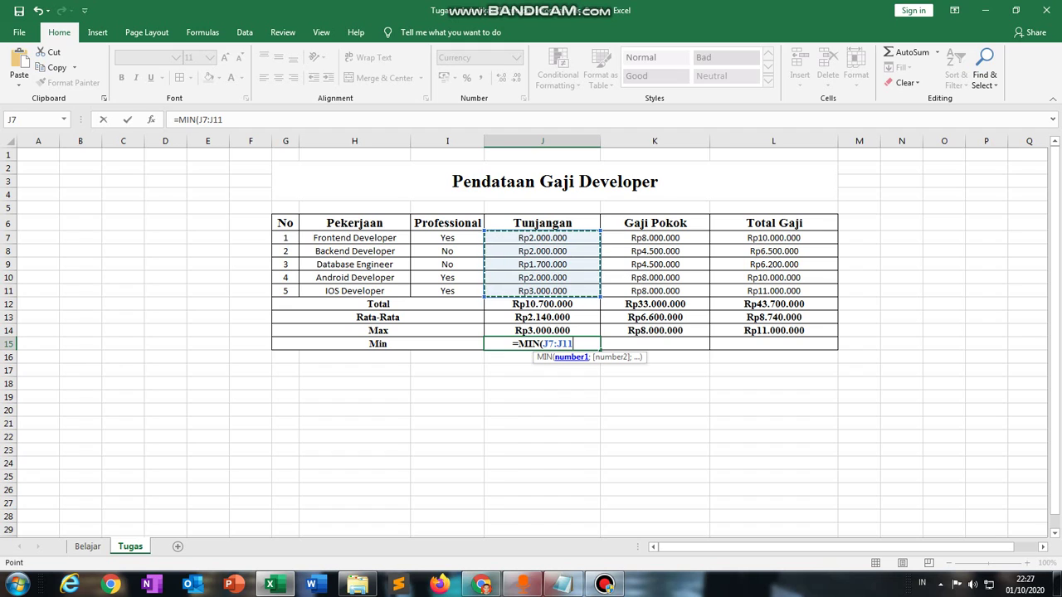
{"action": "type", "text": ")"}
{"action": "key", "text": "Return"}
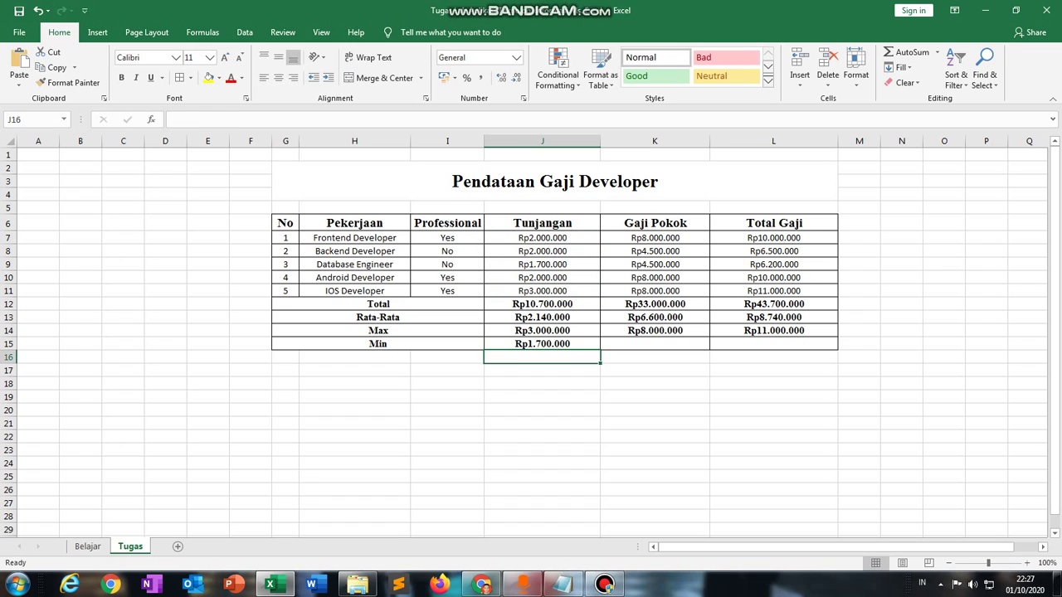
{"action": "key", "text": "Up"}
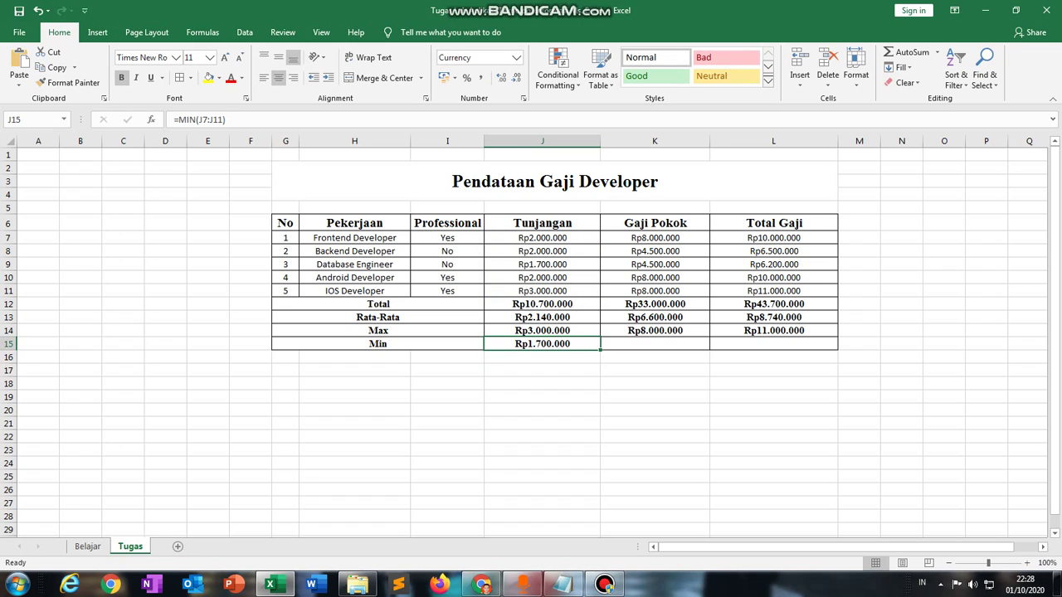
Examine the Tunjangan range J7 to J11 and the lowest value in it that the Min formula picks out.
{"action": "key", "text": "Up"}
{"action": "key", "text": "Up"}
{"action": "key", "text": "Up"}
{"action": "key", "text": "Up"}
{"action": "key", "text": "Up"}
{"action": "key", "text": "Up"}
{"action": "key", "text": "Up"}
{"action": "key", "text": "Up"}
{"action": "key", "text": "shift+Down"}
{"action": "key", "text": "shift+Down"}
{"action": "key", "text": "shift+Down"}
{"action": "key", "text": "shift+Down"}
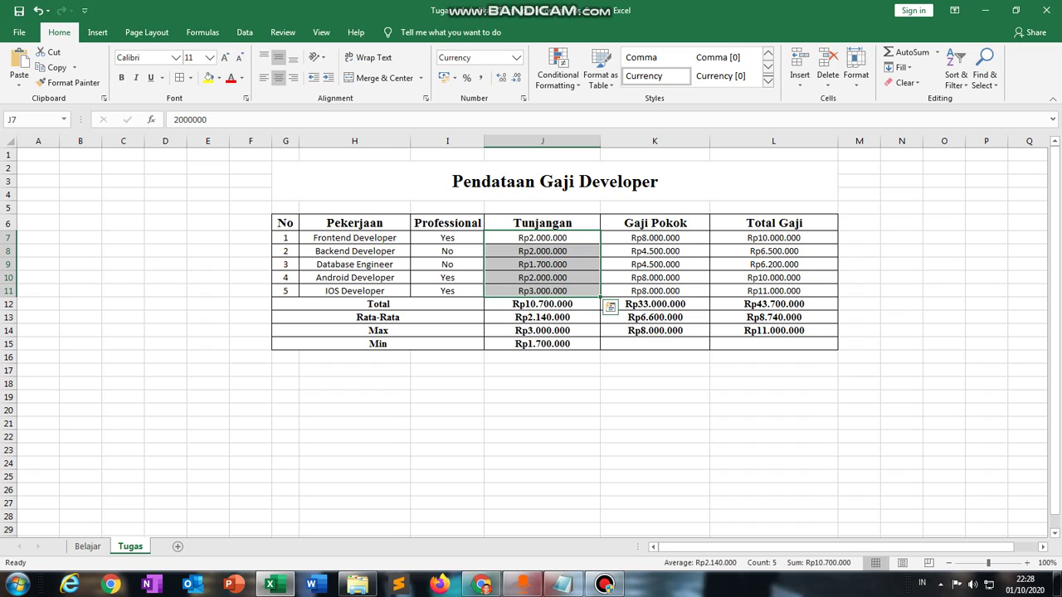
{"action": "left_click", "coordinate": [542, 237]}
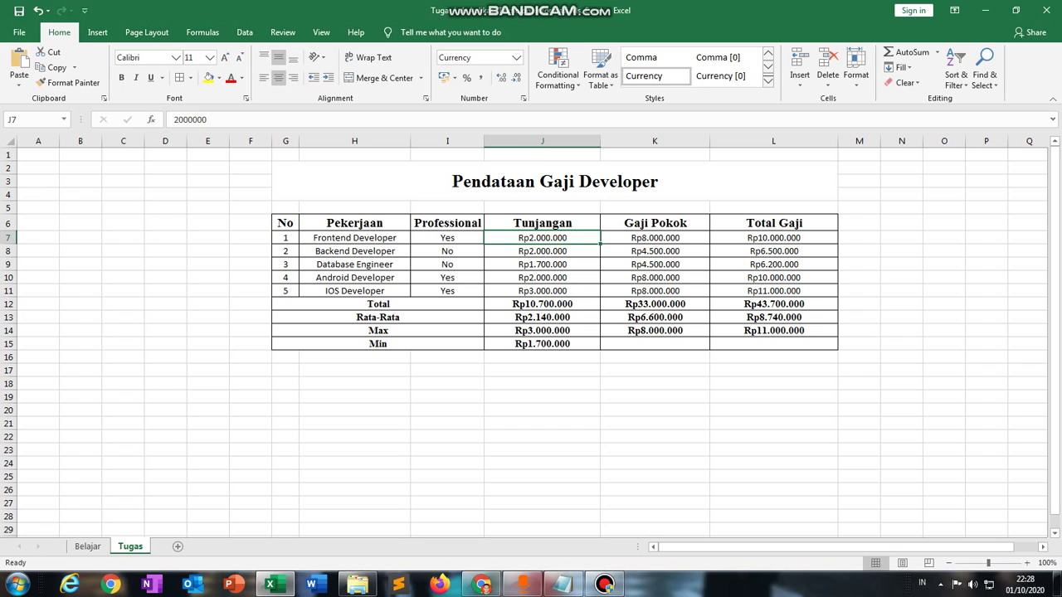
{"action": "left_click", "coordinate": [542, 290]}
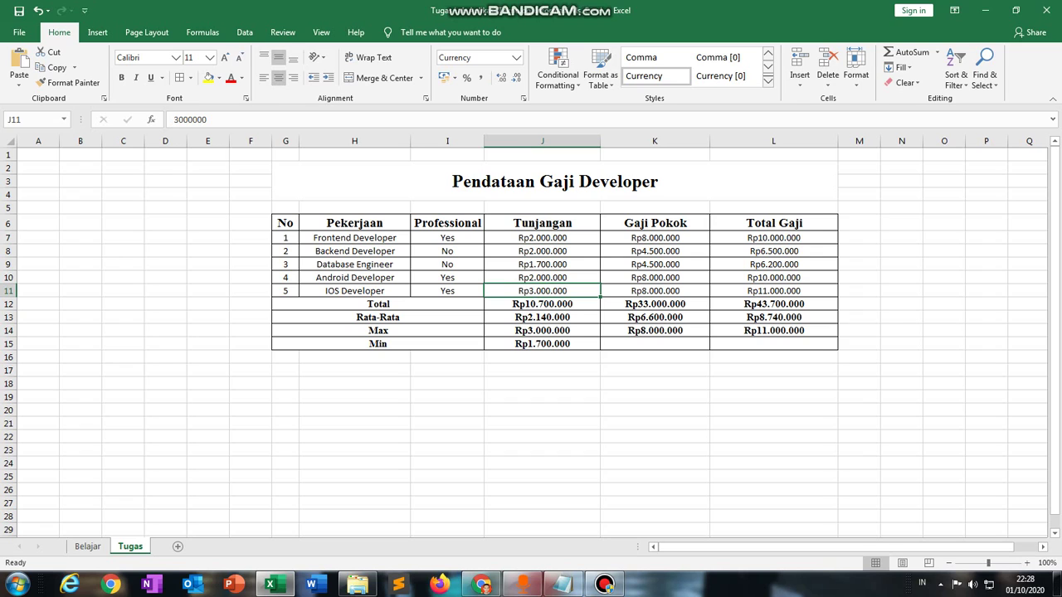
{"action": "left_click_drag", "start_coordinate": [542, 237], "coordinate": [541, 291]}
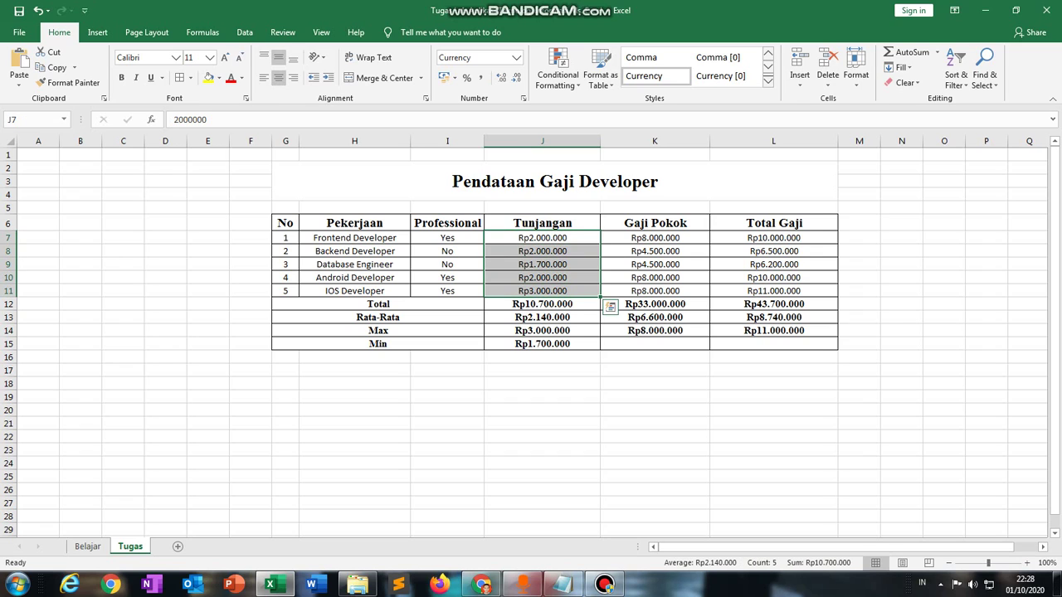
{"action": "left_click", "coordinate": [542, 265]}
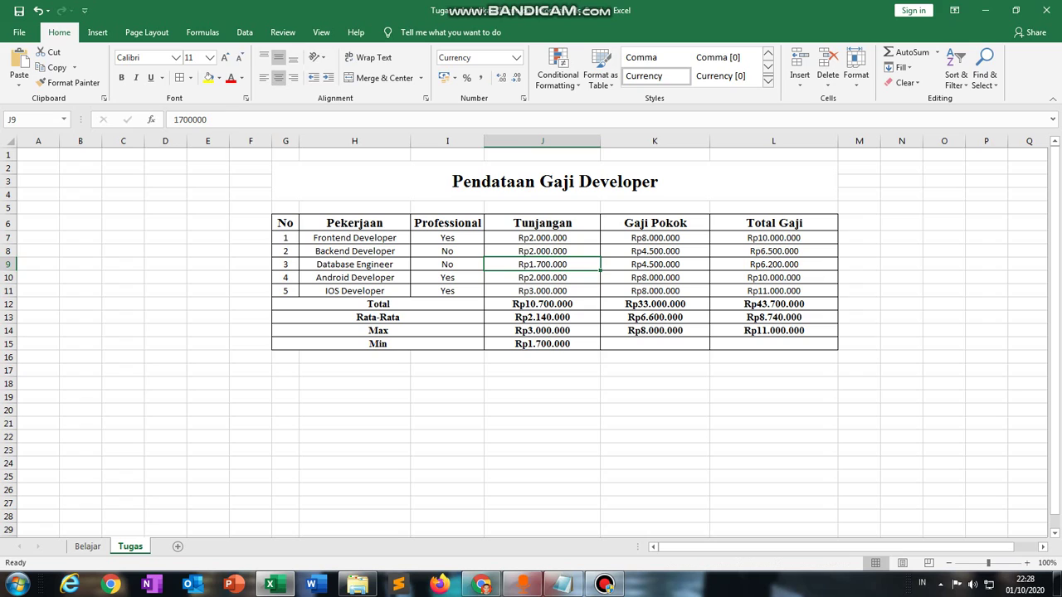
Fill J15's MIN formula across to K15 and L15 to complete the Min row for Gaji Pokok and Total Gaji.
{"action": "left_click", "coordinate": [542, 343]}
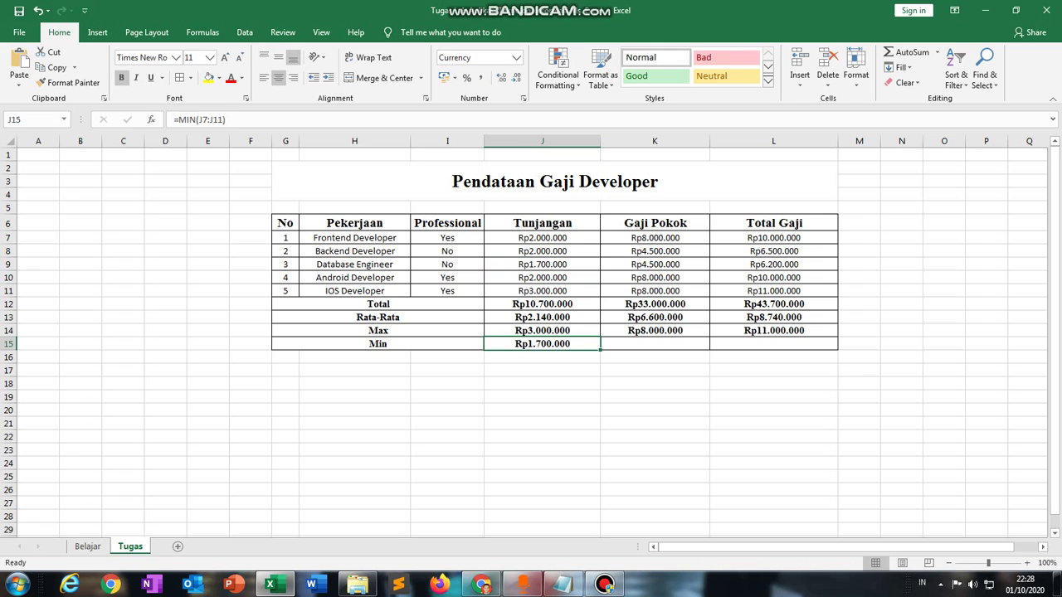
{"action": "left_click", "coordinate": [655, 344]}
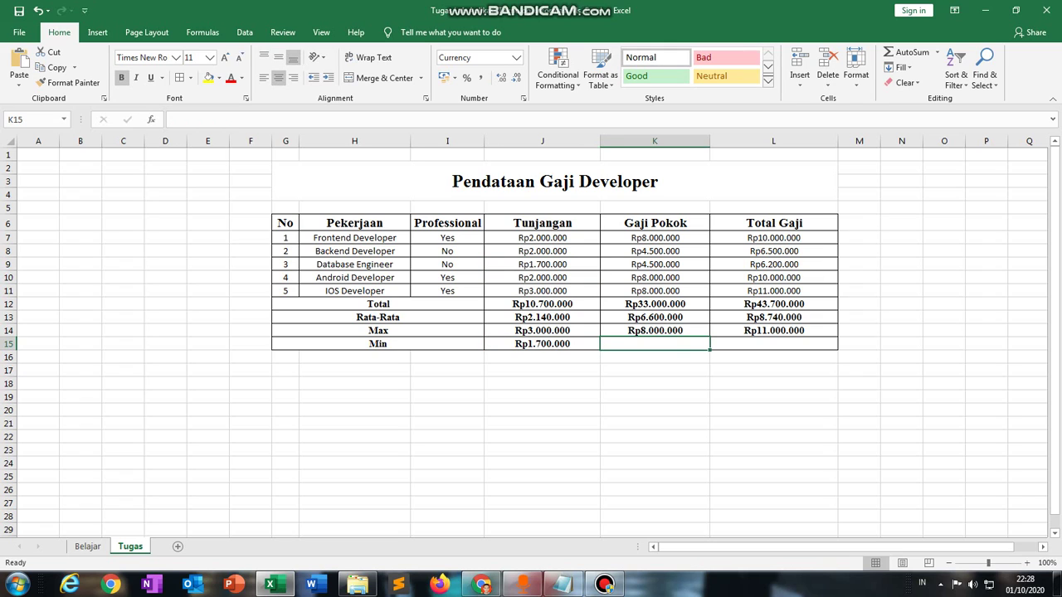
{"action": "left_click", "coordinate": [542, 344]}
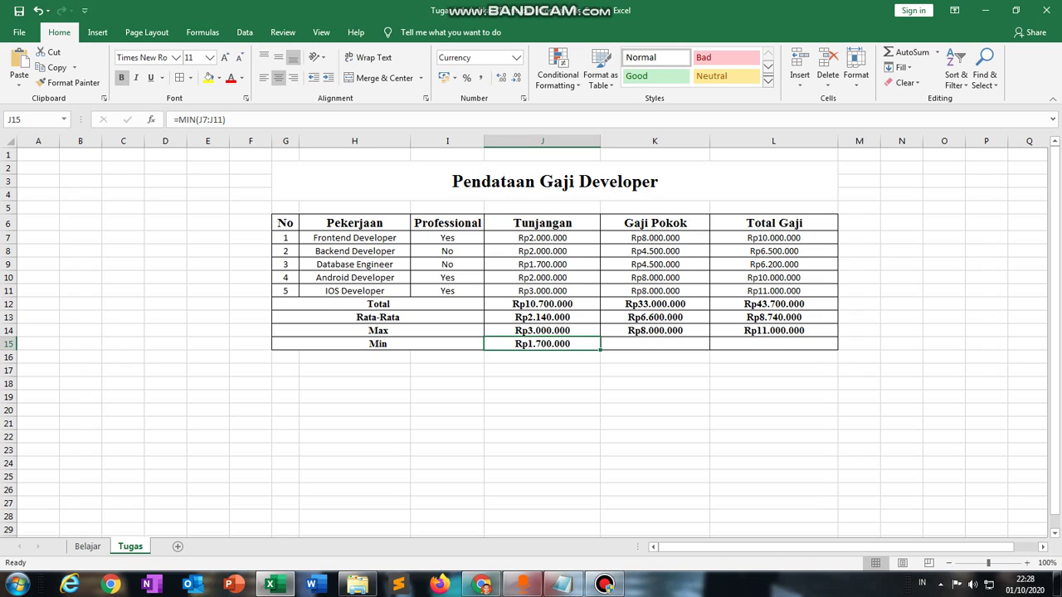
{"action": "left_click", "coordinate": [655, 343]}
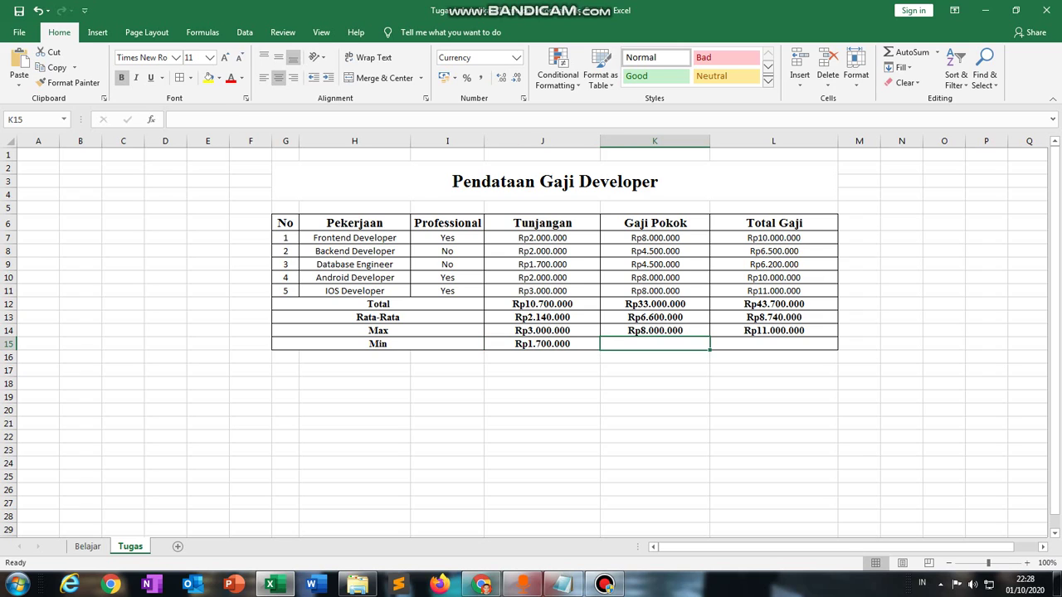
{"action": "left_click", "coordinate": [774, 343]}
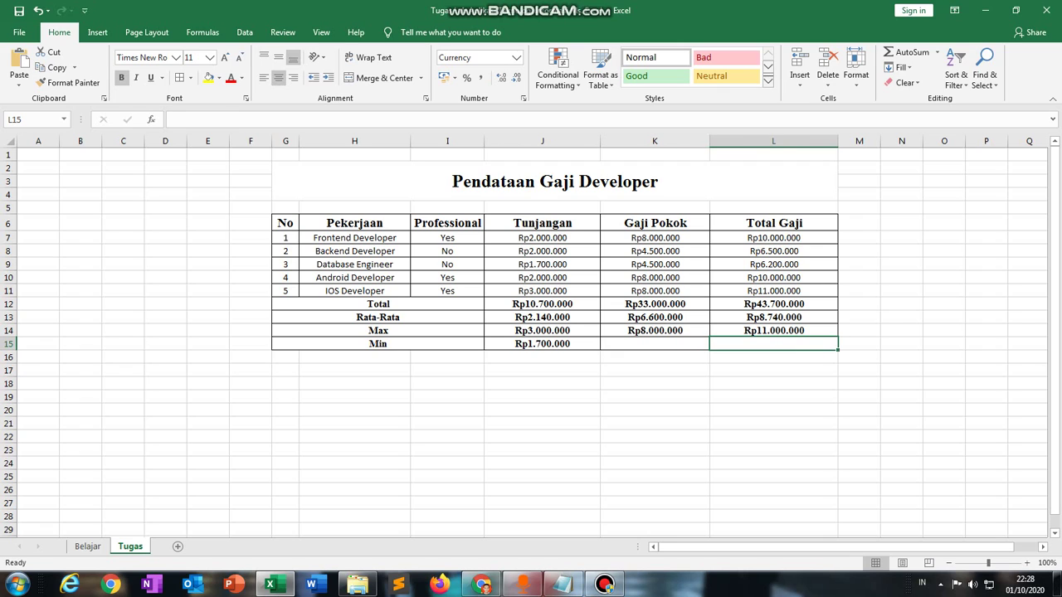
{"action": "left_click", "coordinate": [542, 343]}
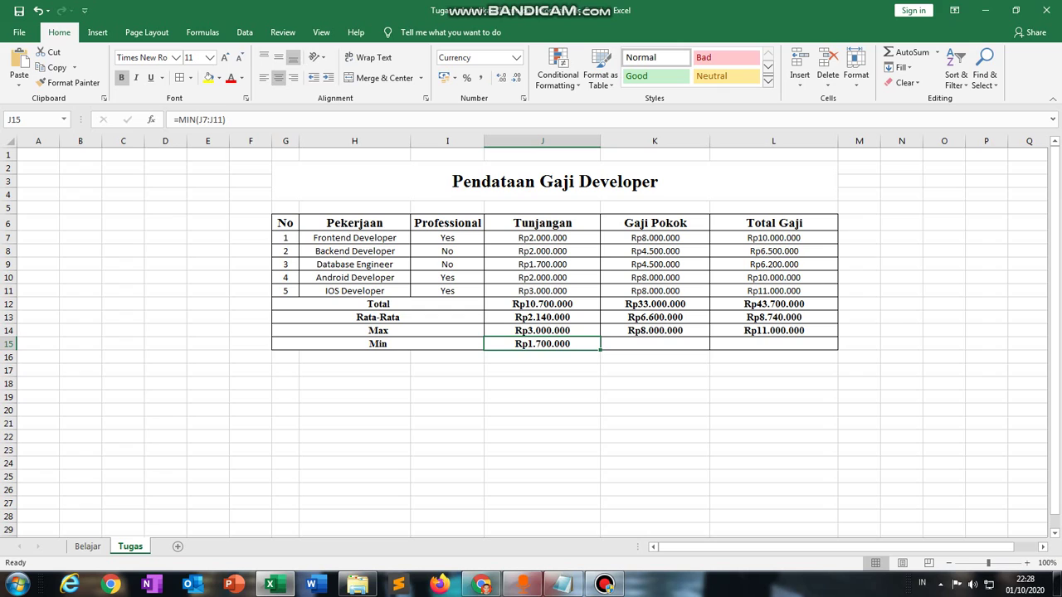
{"action": "left_click_drag", "start_coordinate": [600, 349], "coordinate": [830, 345]}
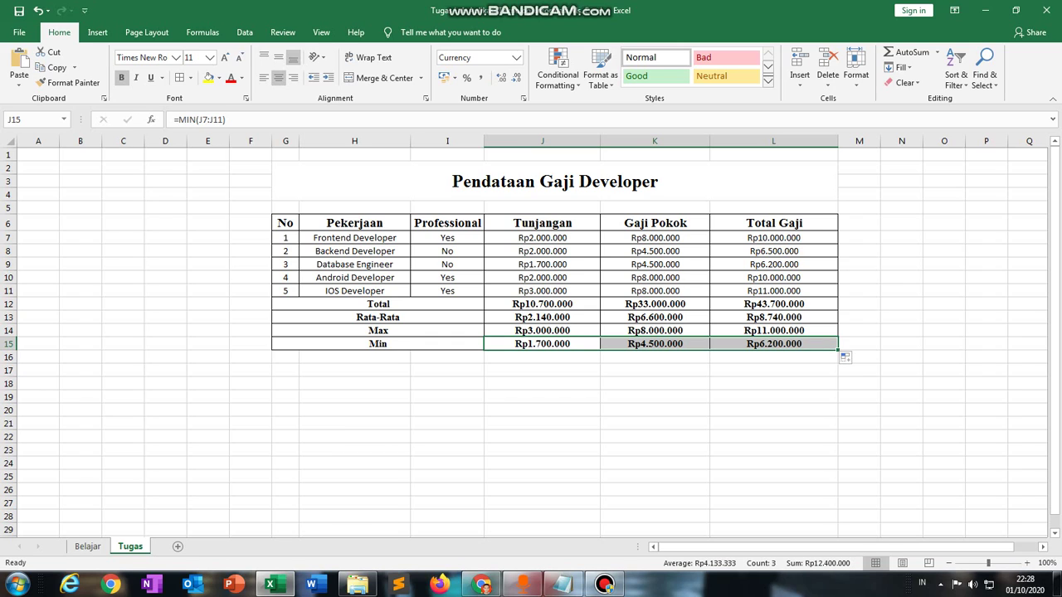
{"action": "left_click", "coordinate": [543, 371]}
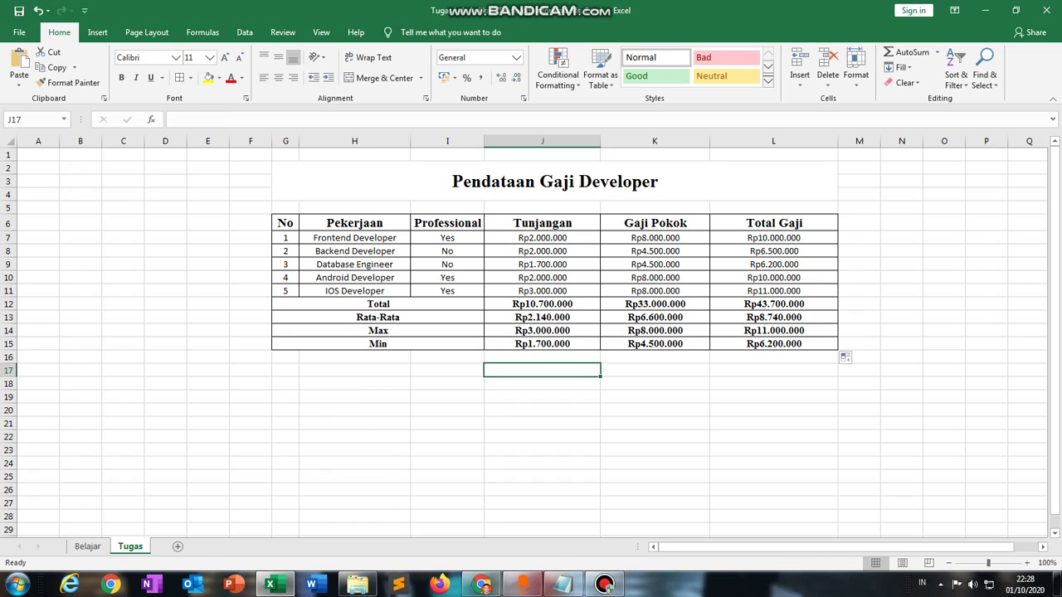